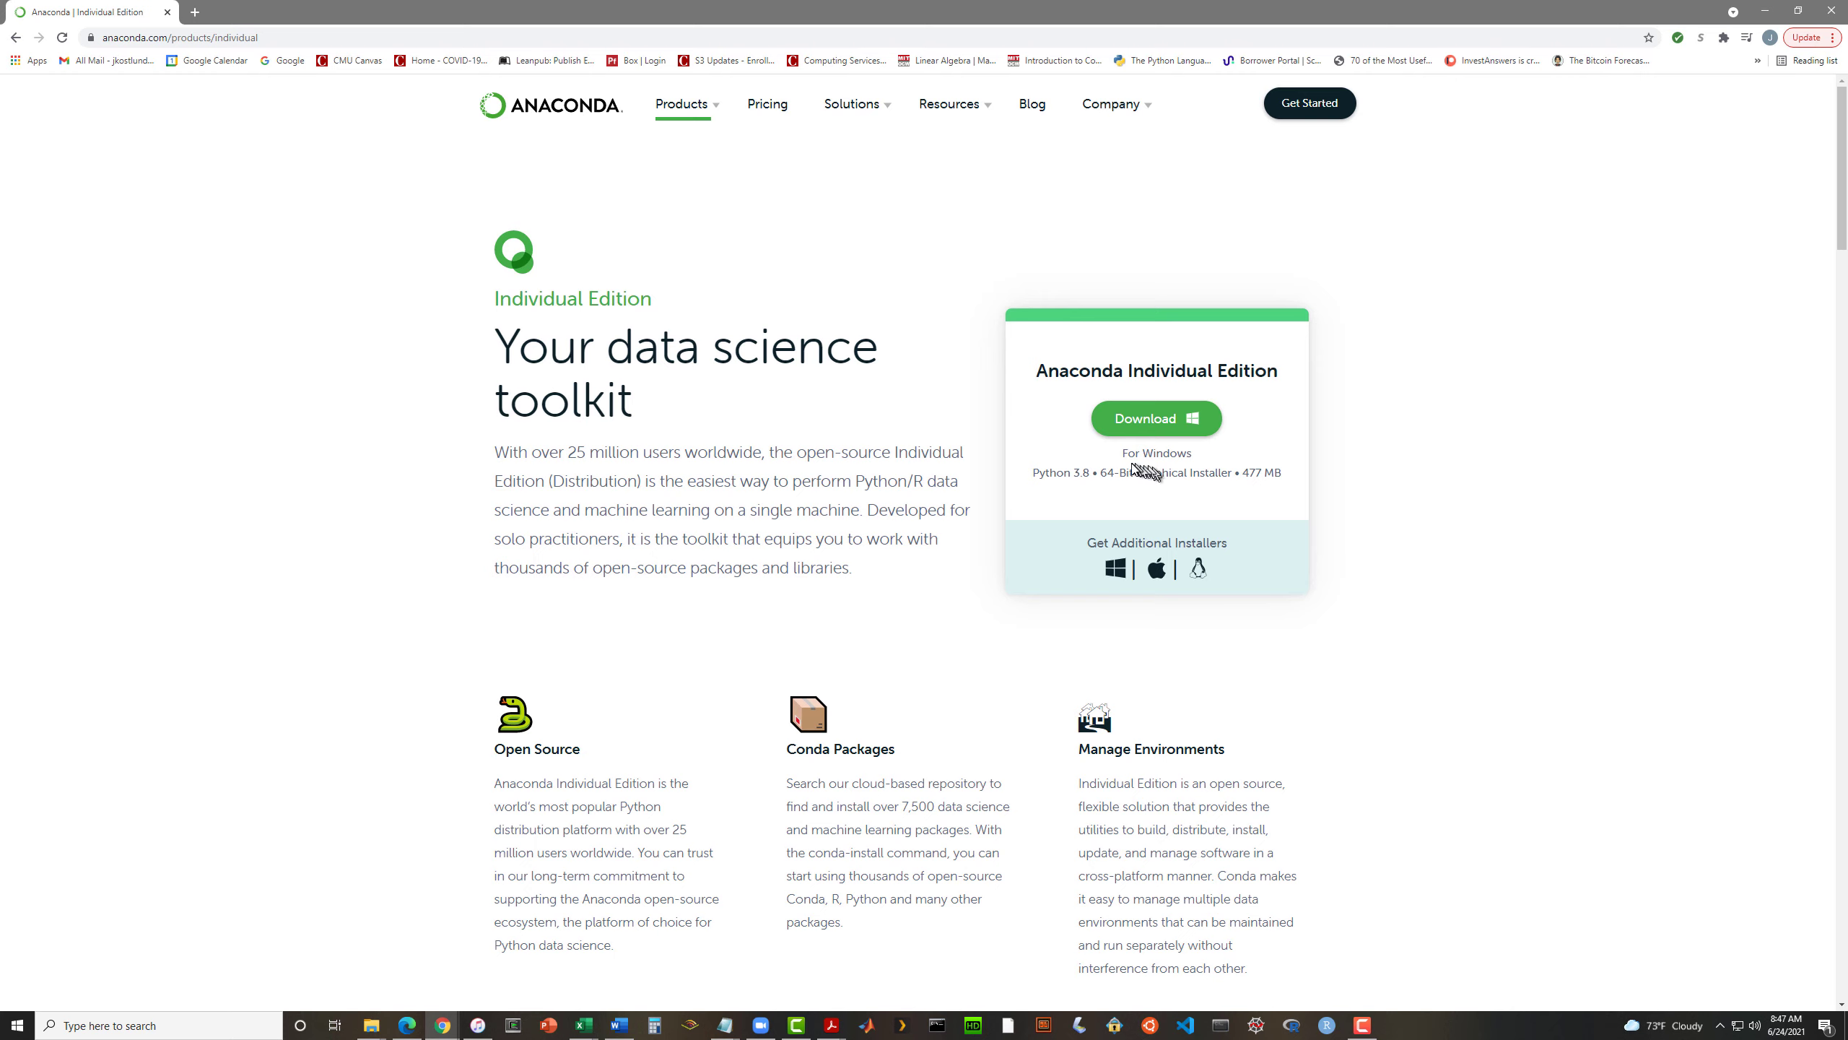
- Check the Python version and 64-bit installer details for Anaconda Individual Edition, and download the Windows installer
drag(1123, 454, 1194, 463)
click(1031, 478)
drag(1101, 473, 1229, 480)
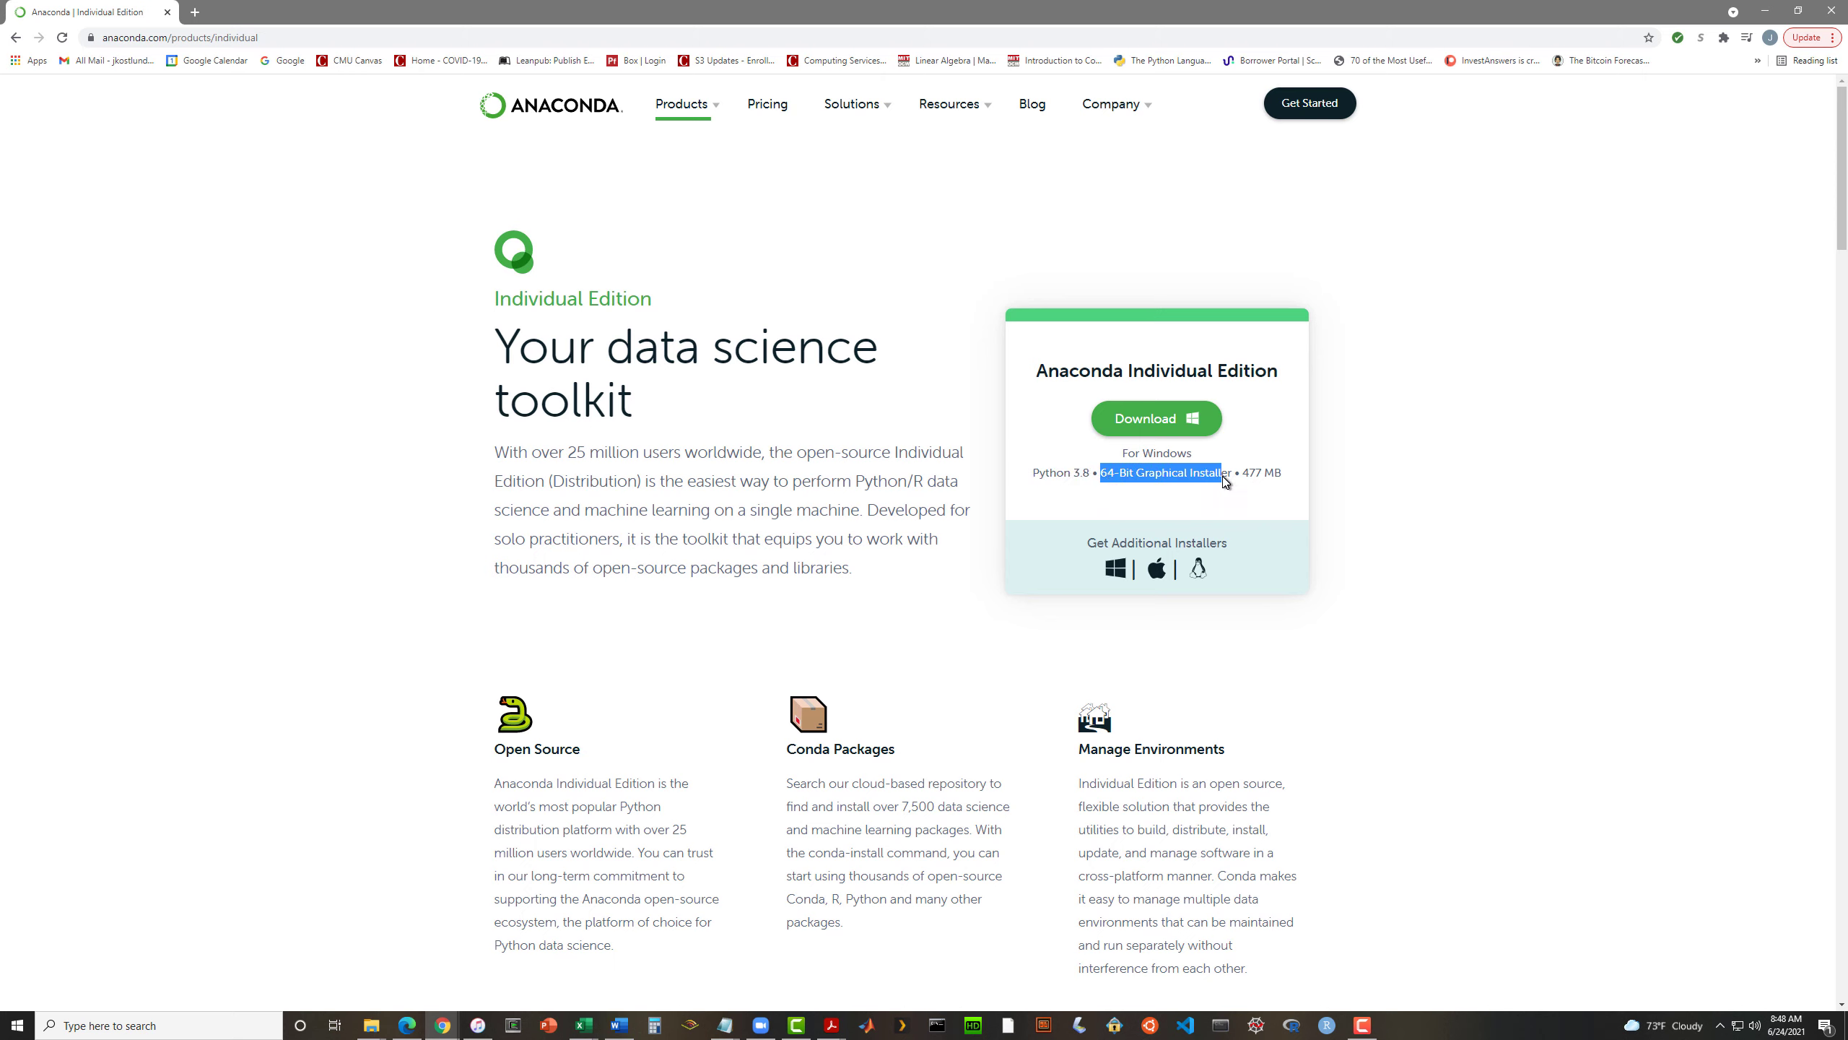
click(1483, 512)
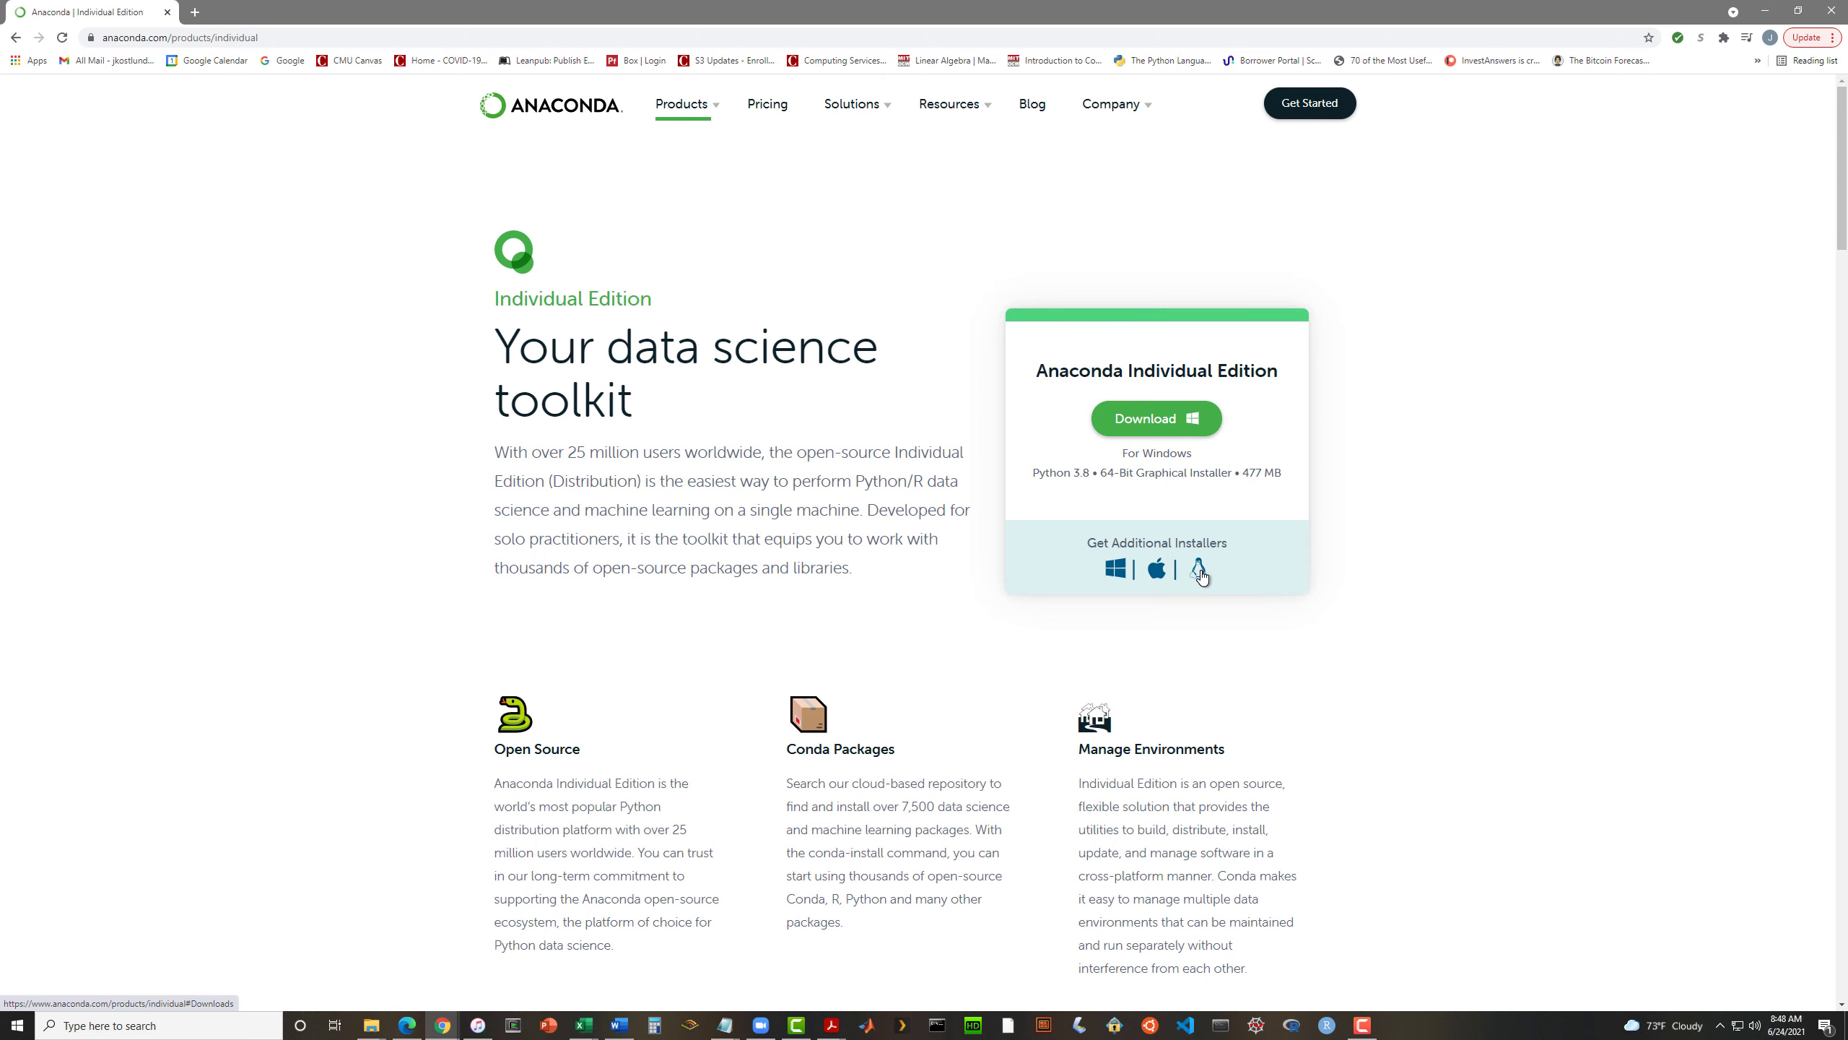
click(1153, 421)
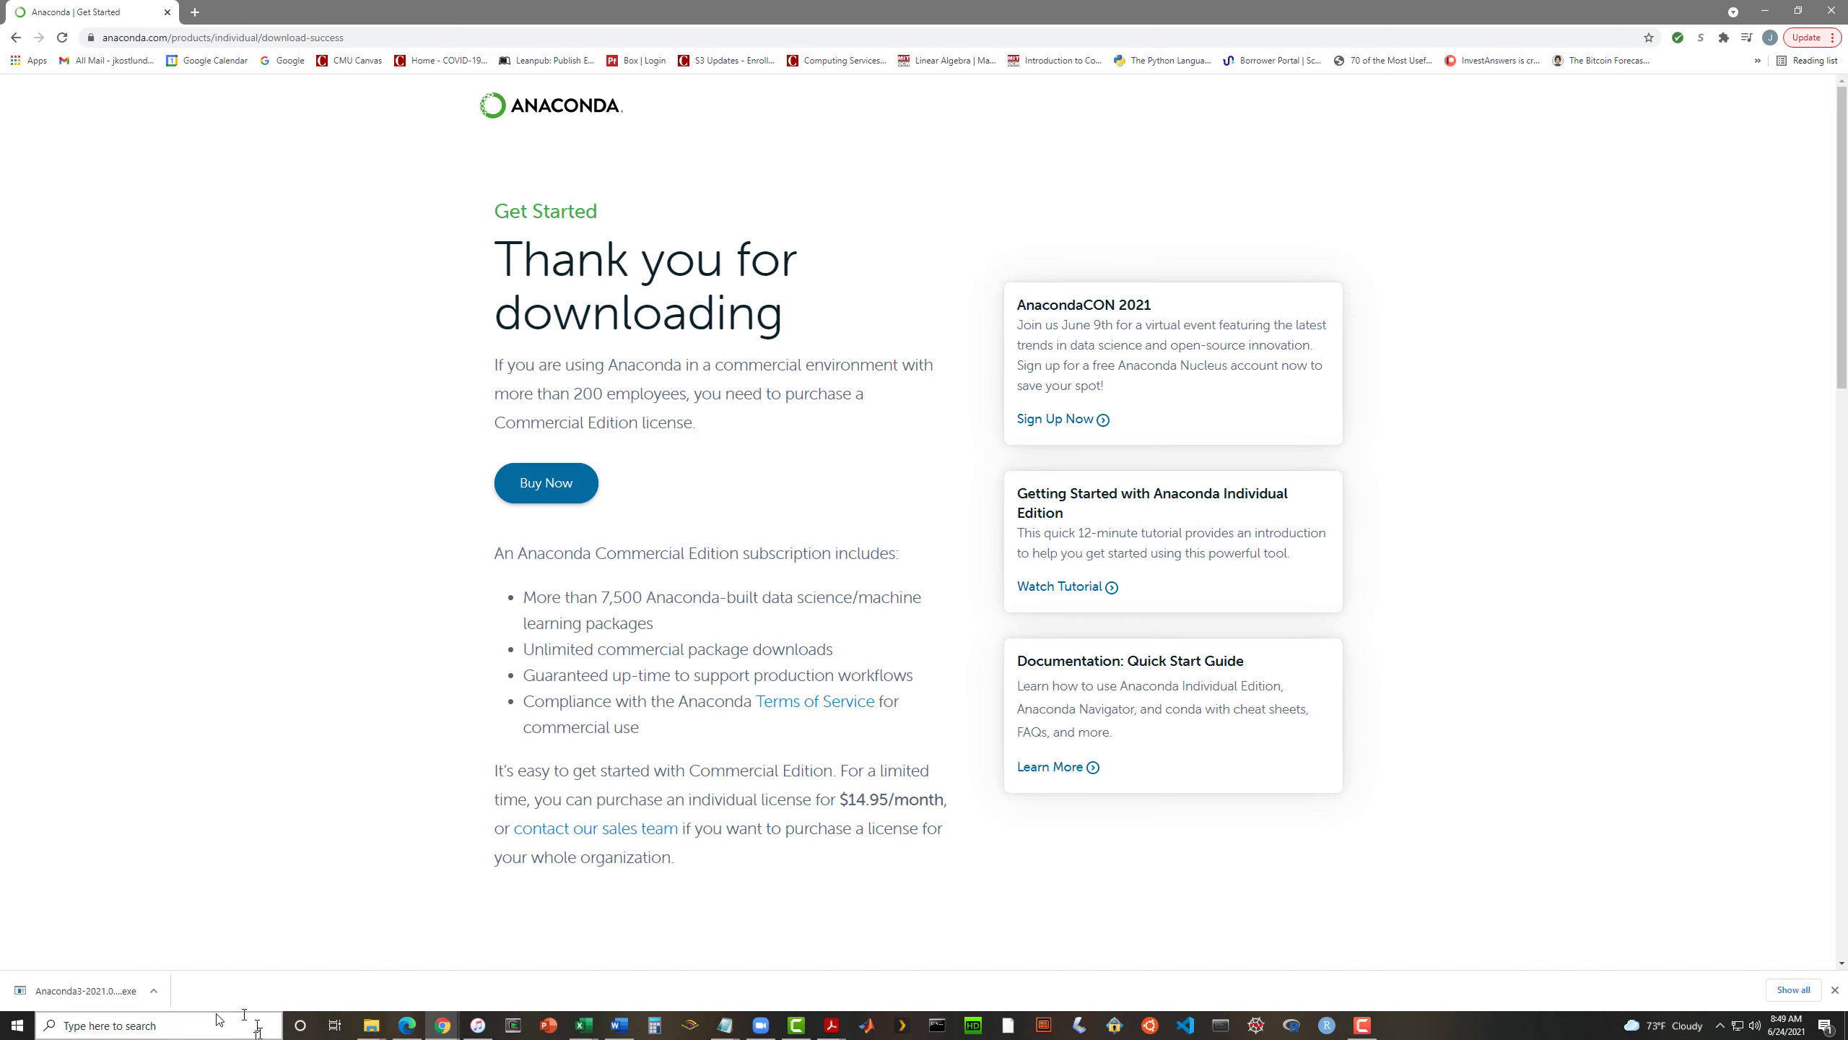
- Show the downloaded Anaconda3 installer in its folder and run Anaconda3-2021.05-Windows-x86_64.exe
click(154, 991)
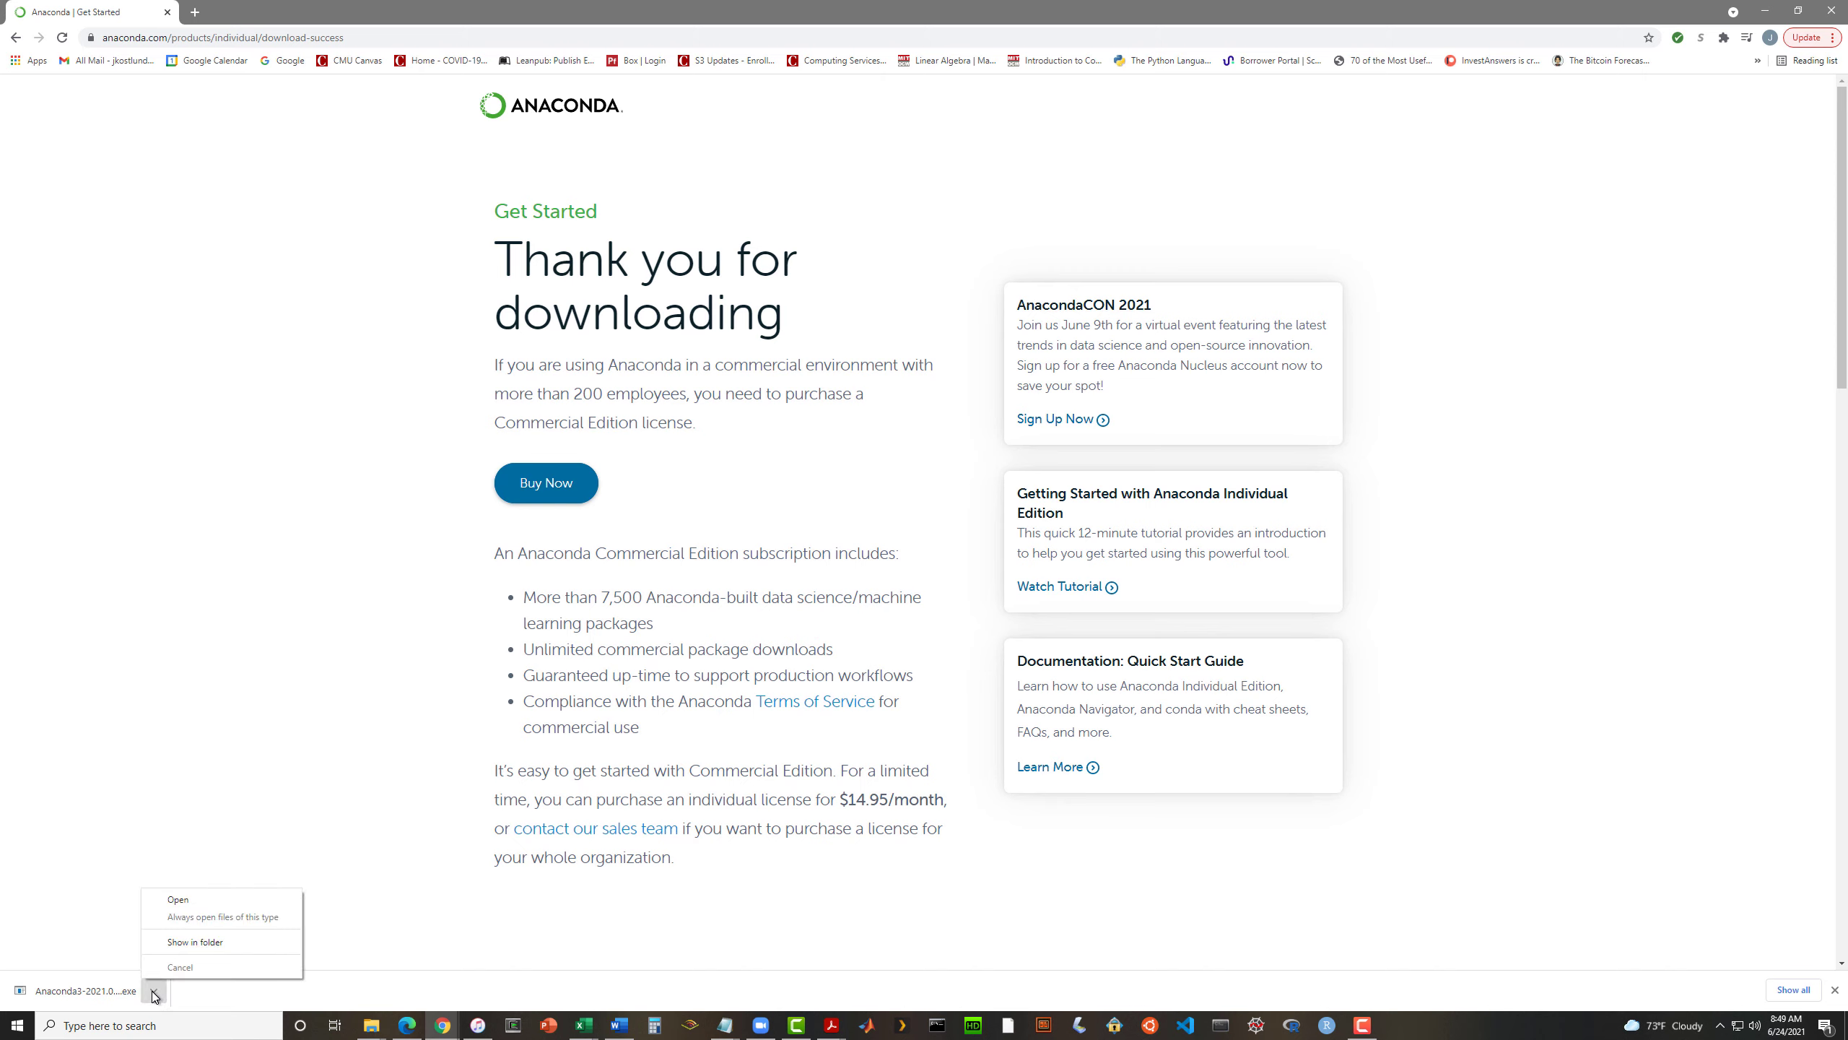
click(414, 968)
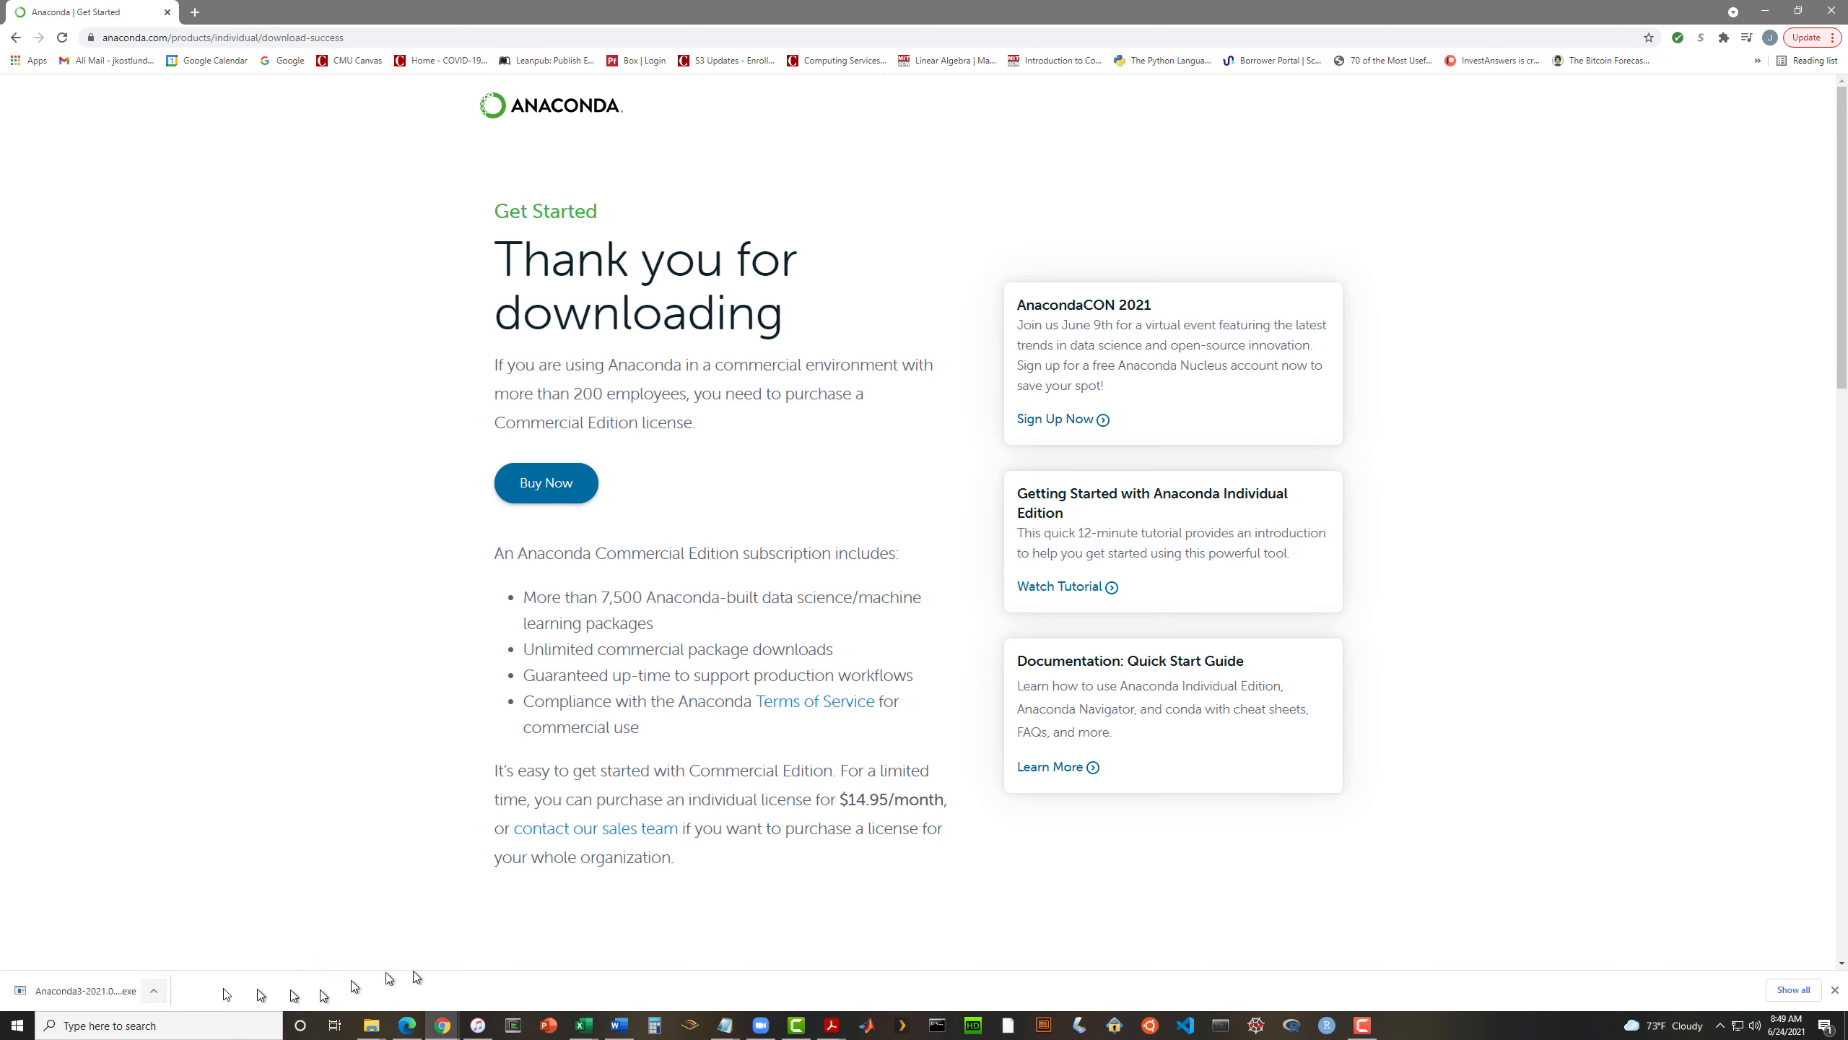
click(154, 990)
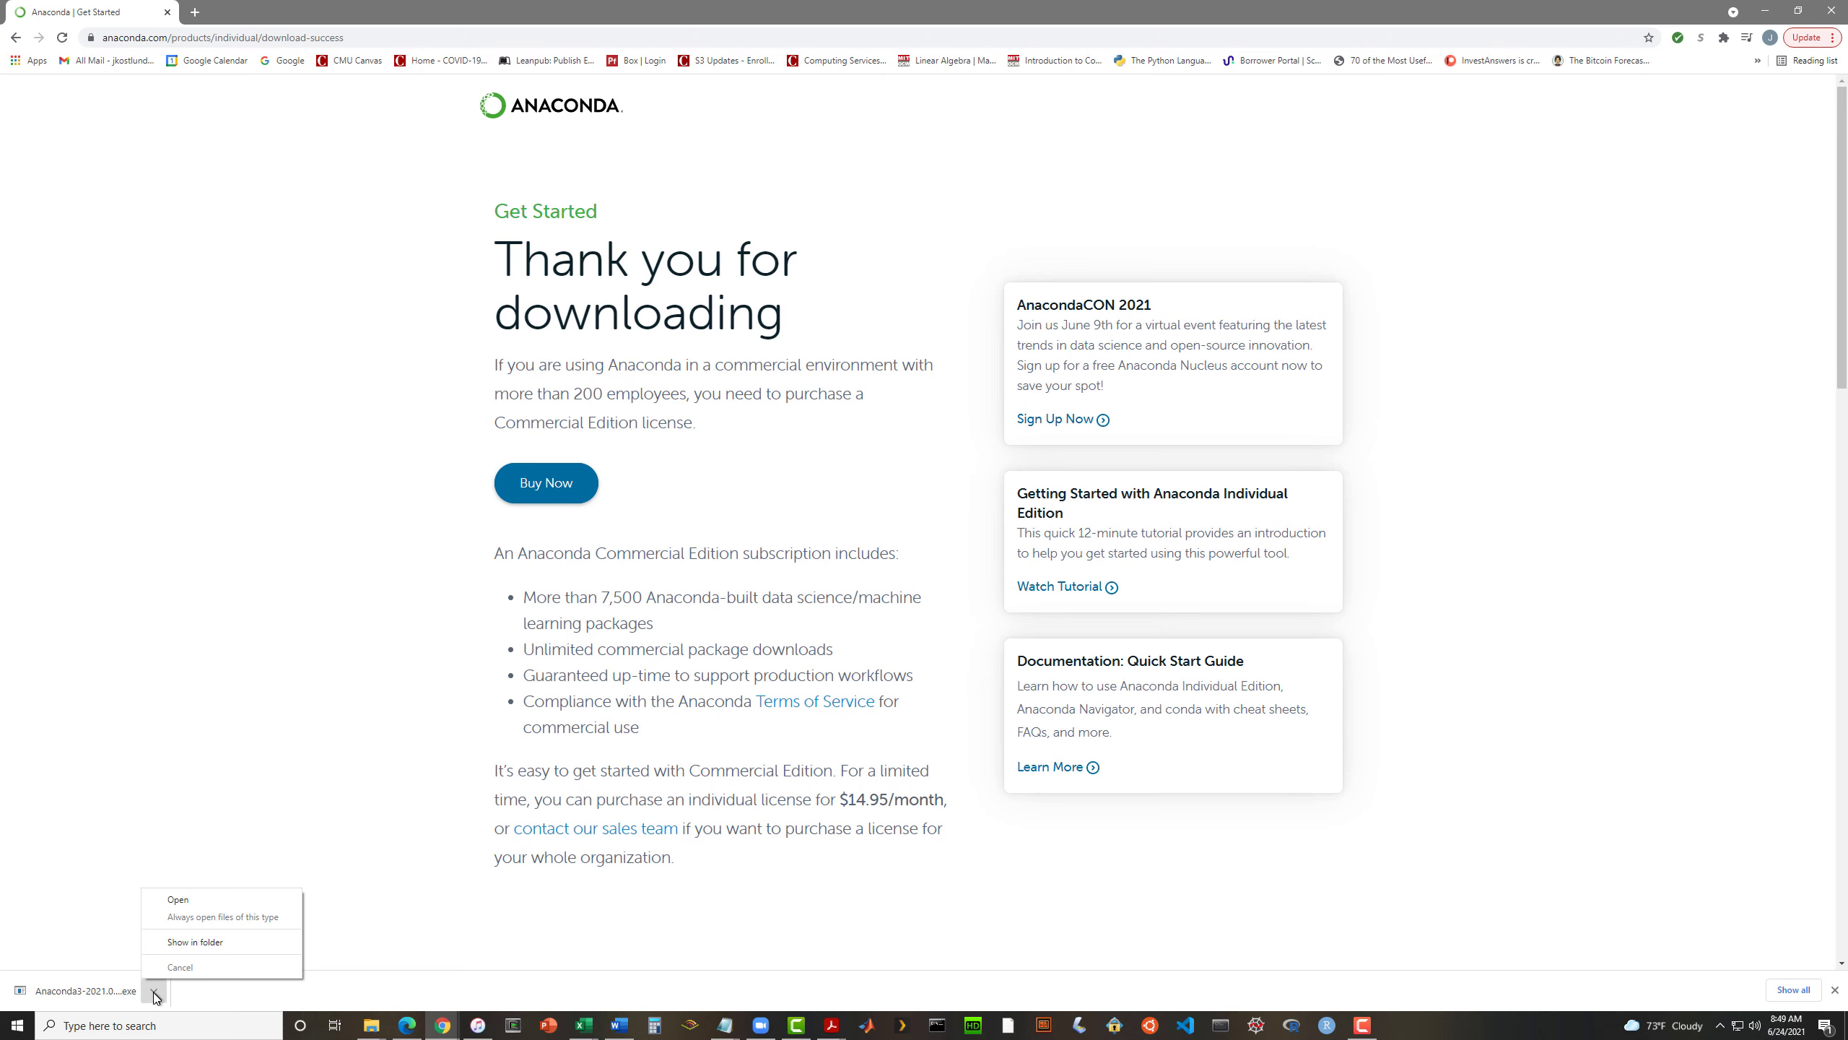
click(183, 947)
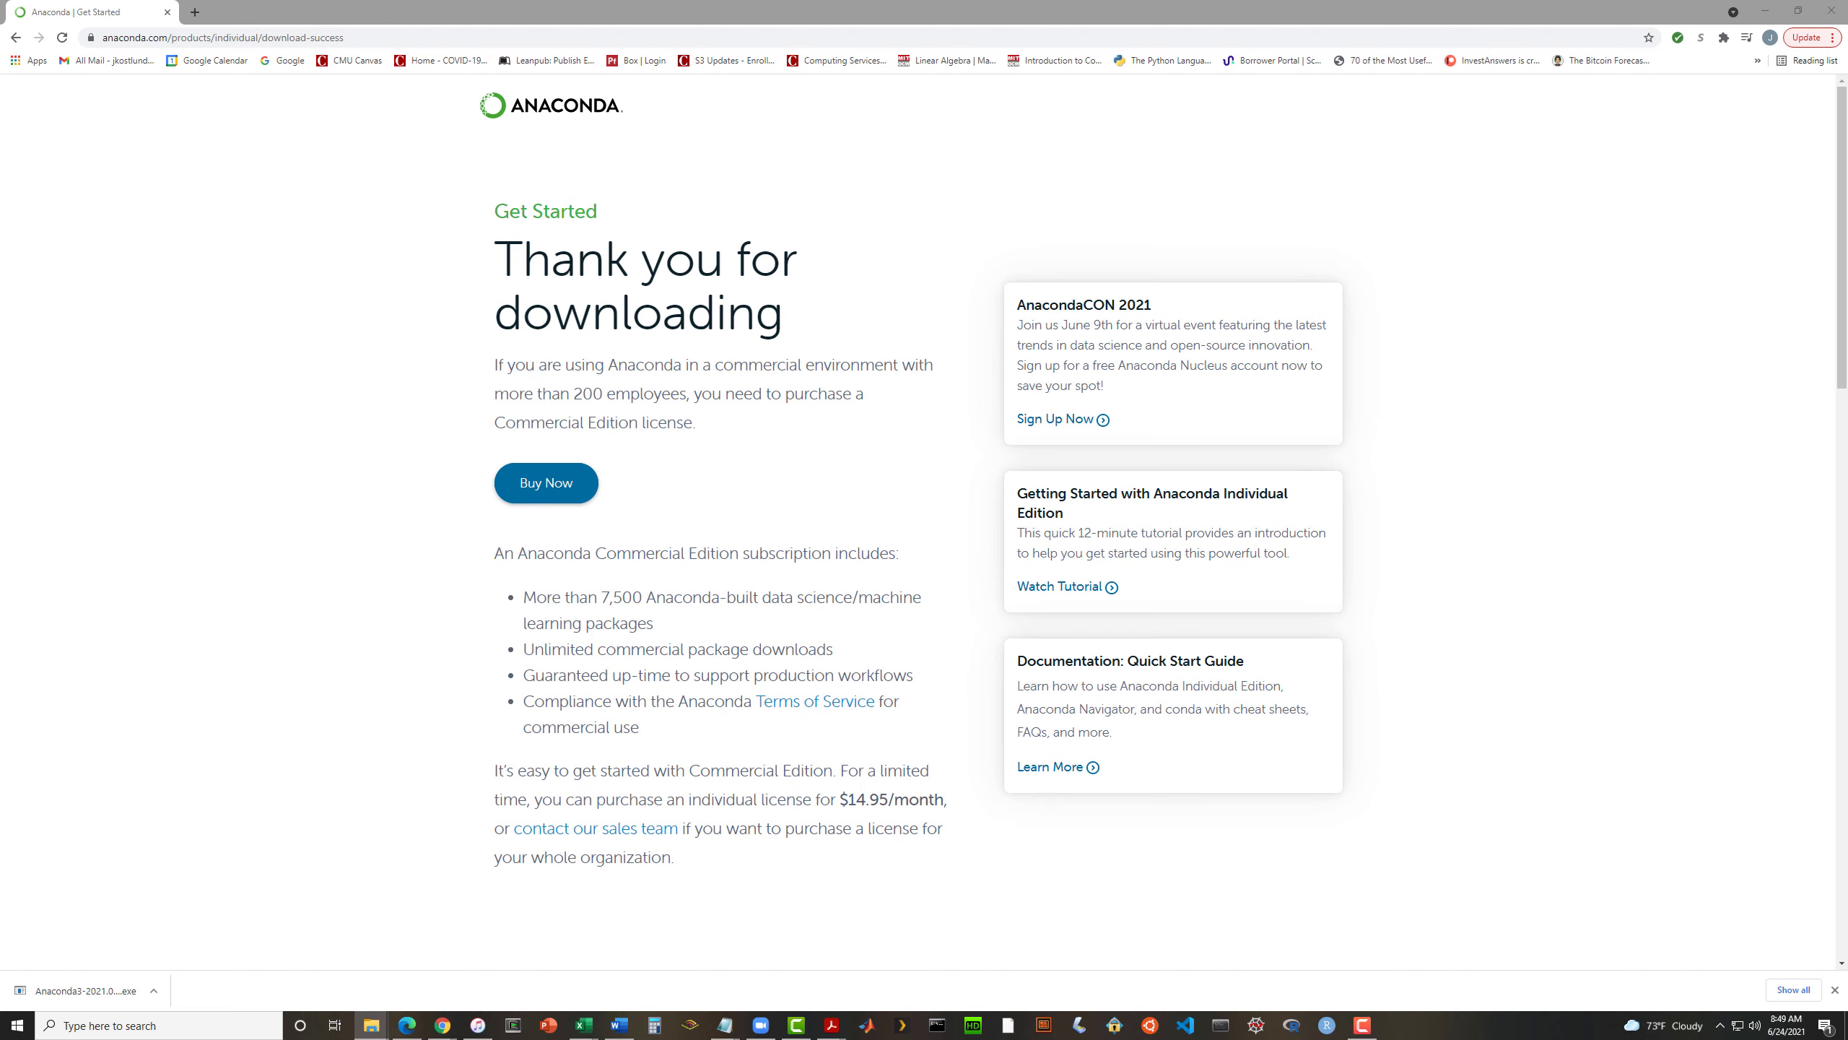
drag(0, 291, 994, 300)
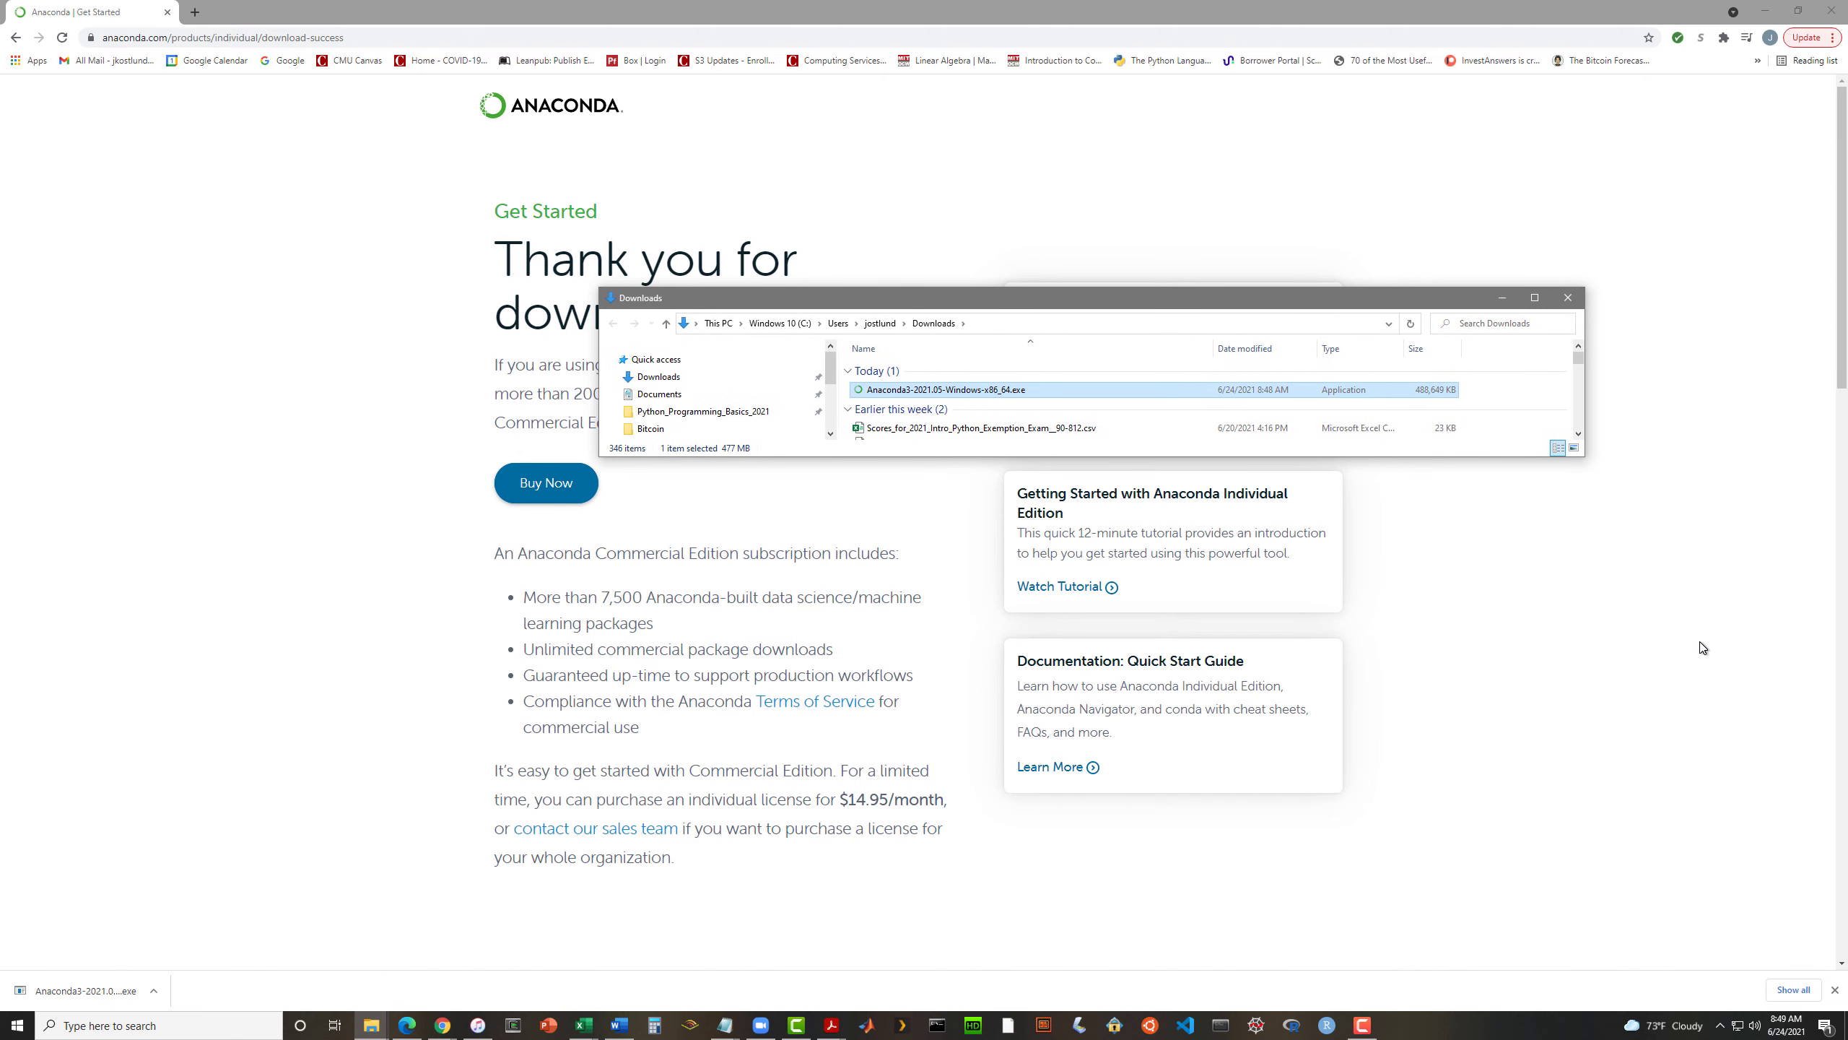
click(955, 392)
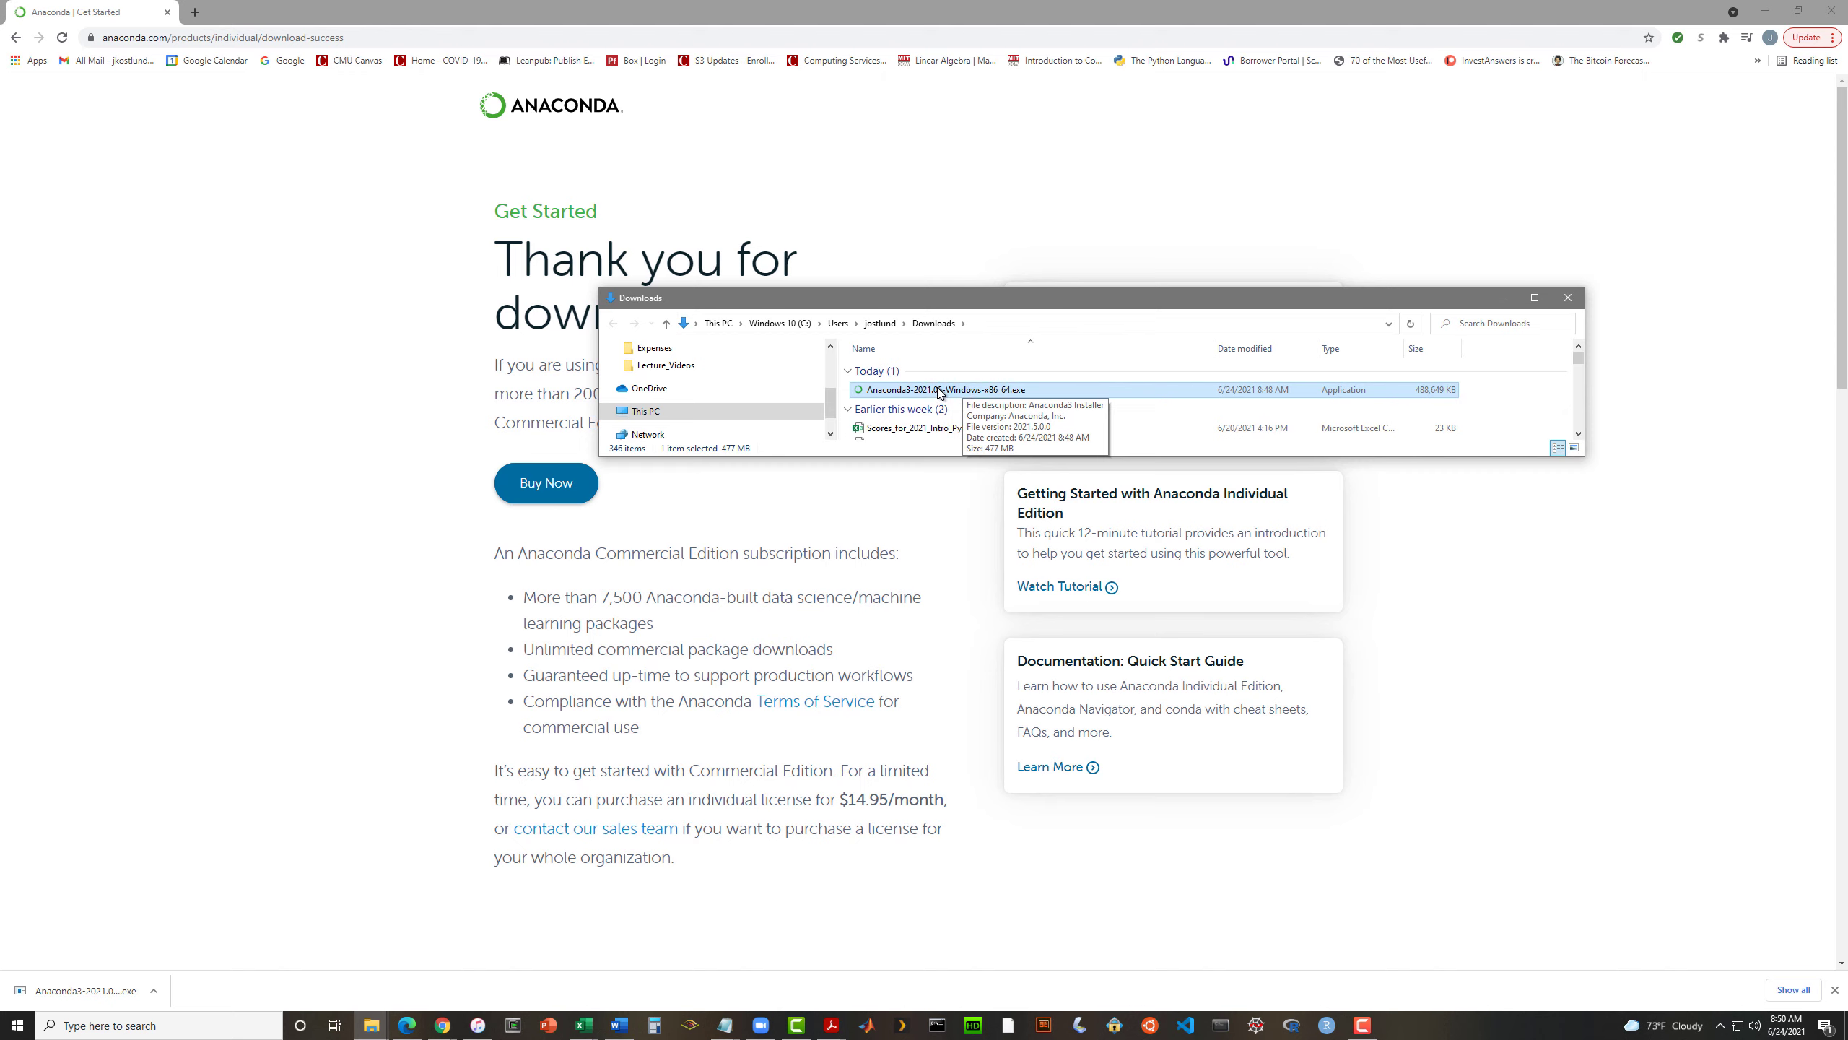
double_click(939, 391)
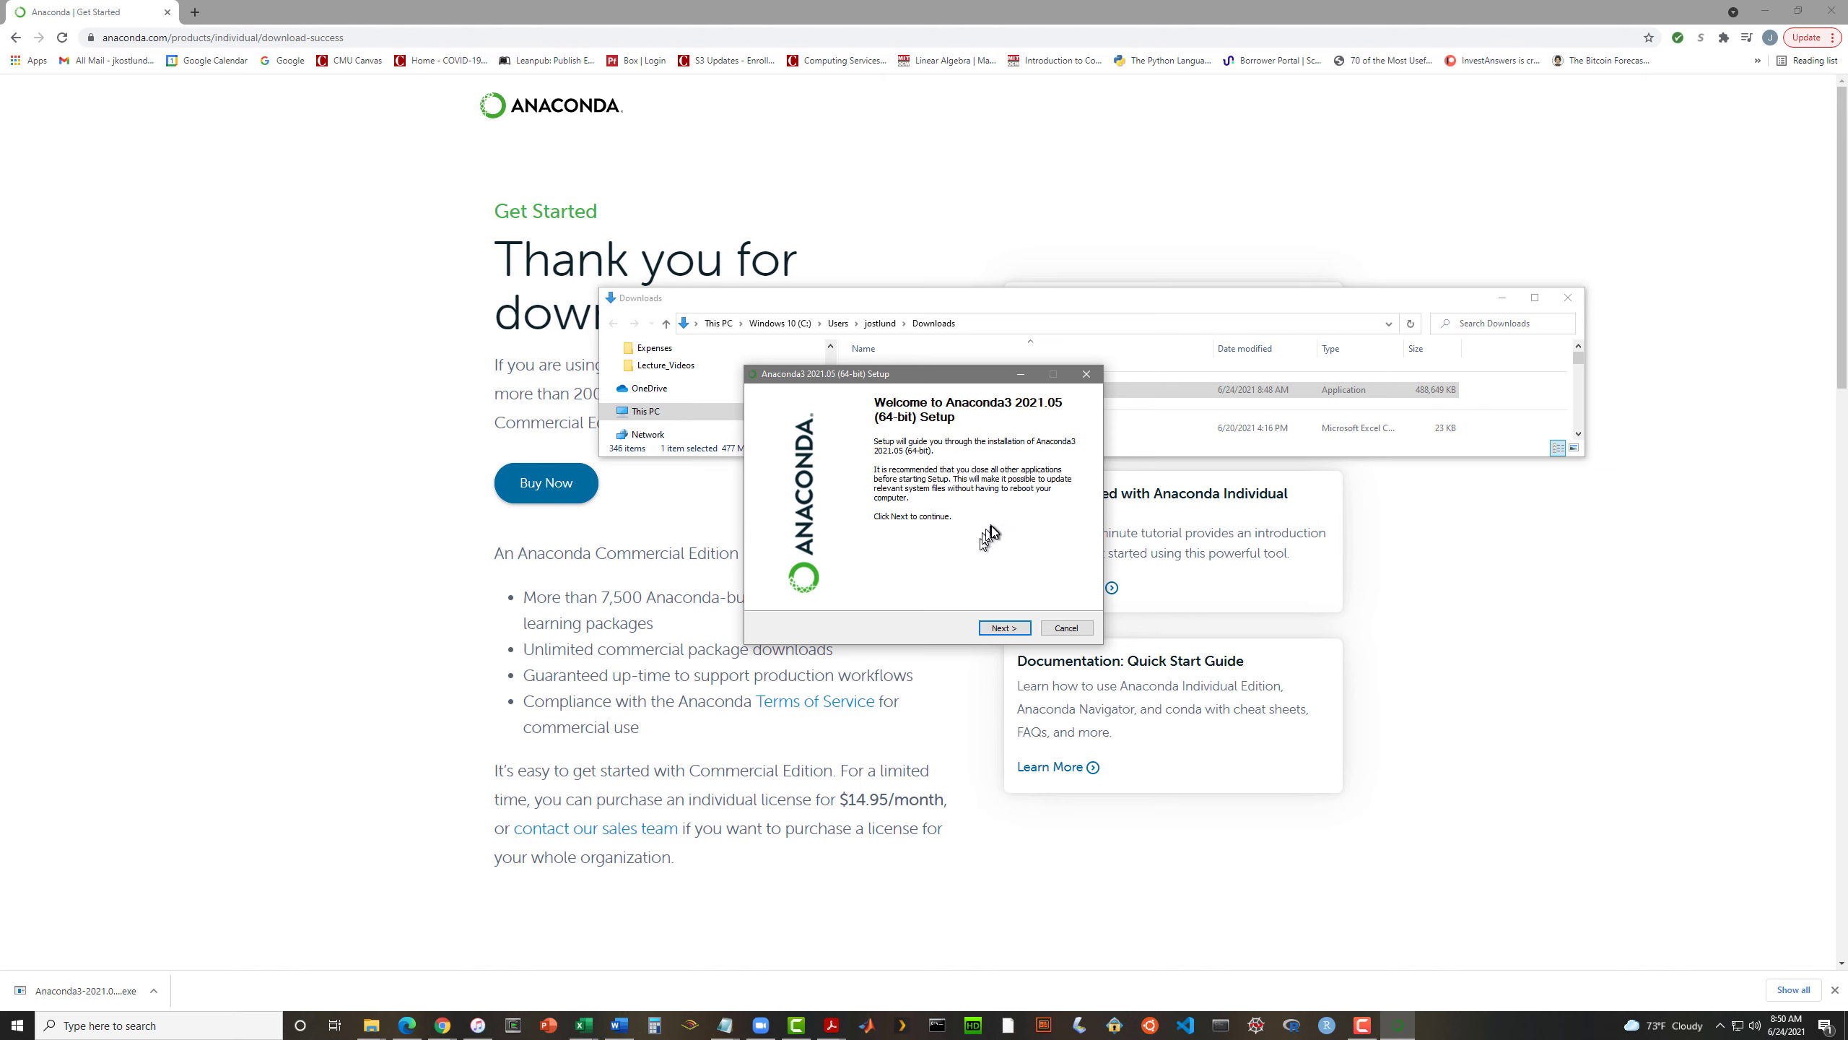
- Accept the license and install Anaconda3 for Just Me in the default folder, keeping it registered as the default Python 3.8
click(997, 627)
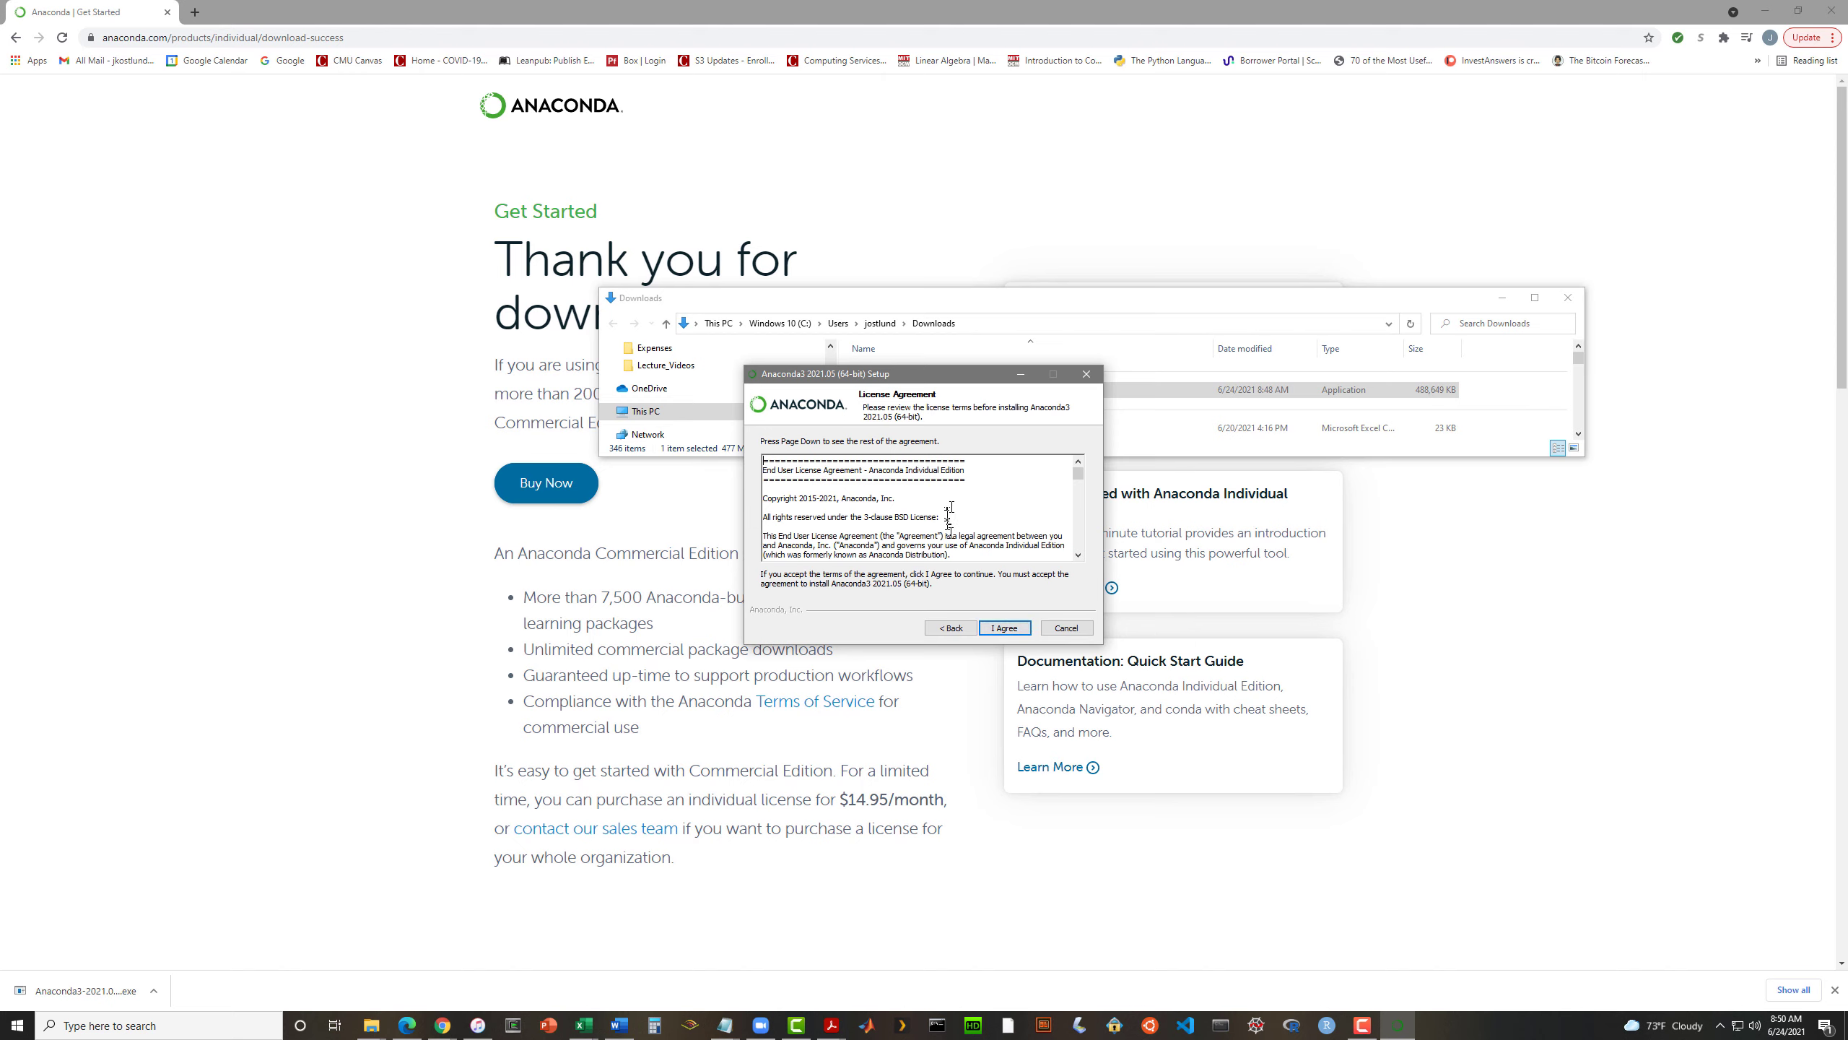
click(1003, 629)
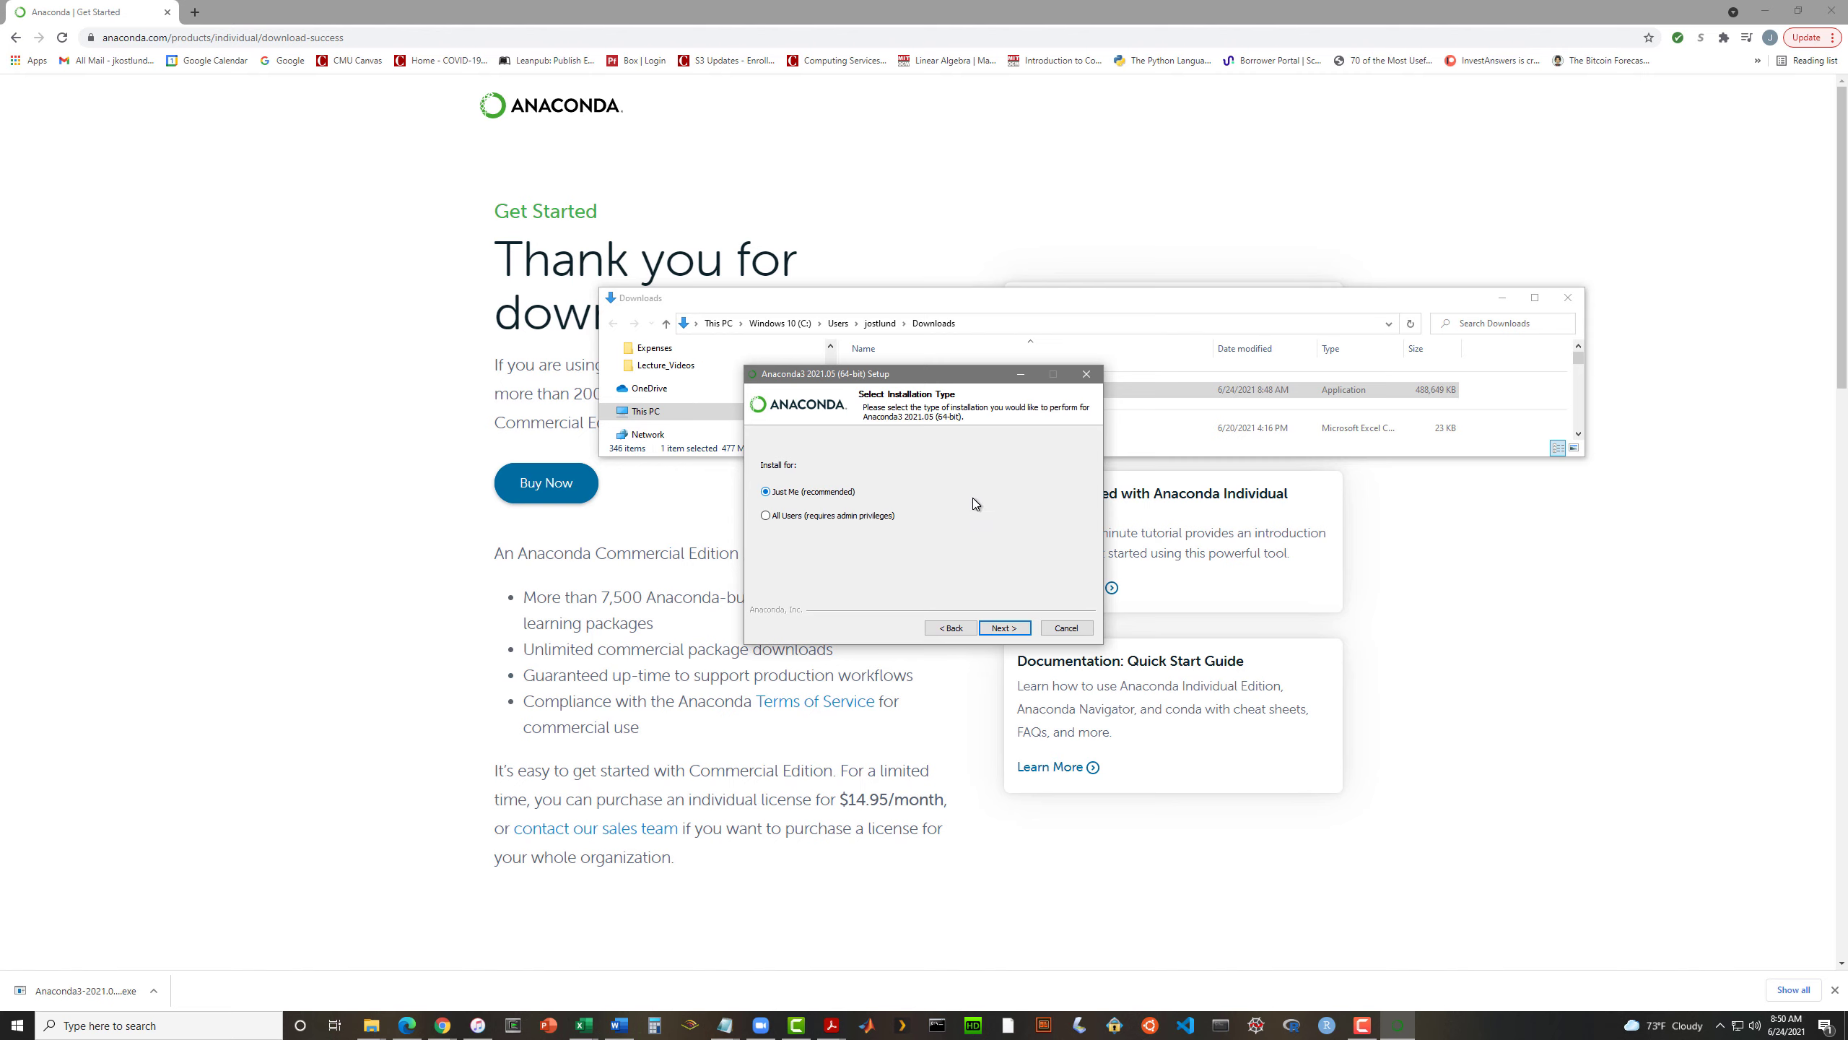
click(1001, 629)
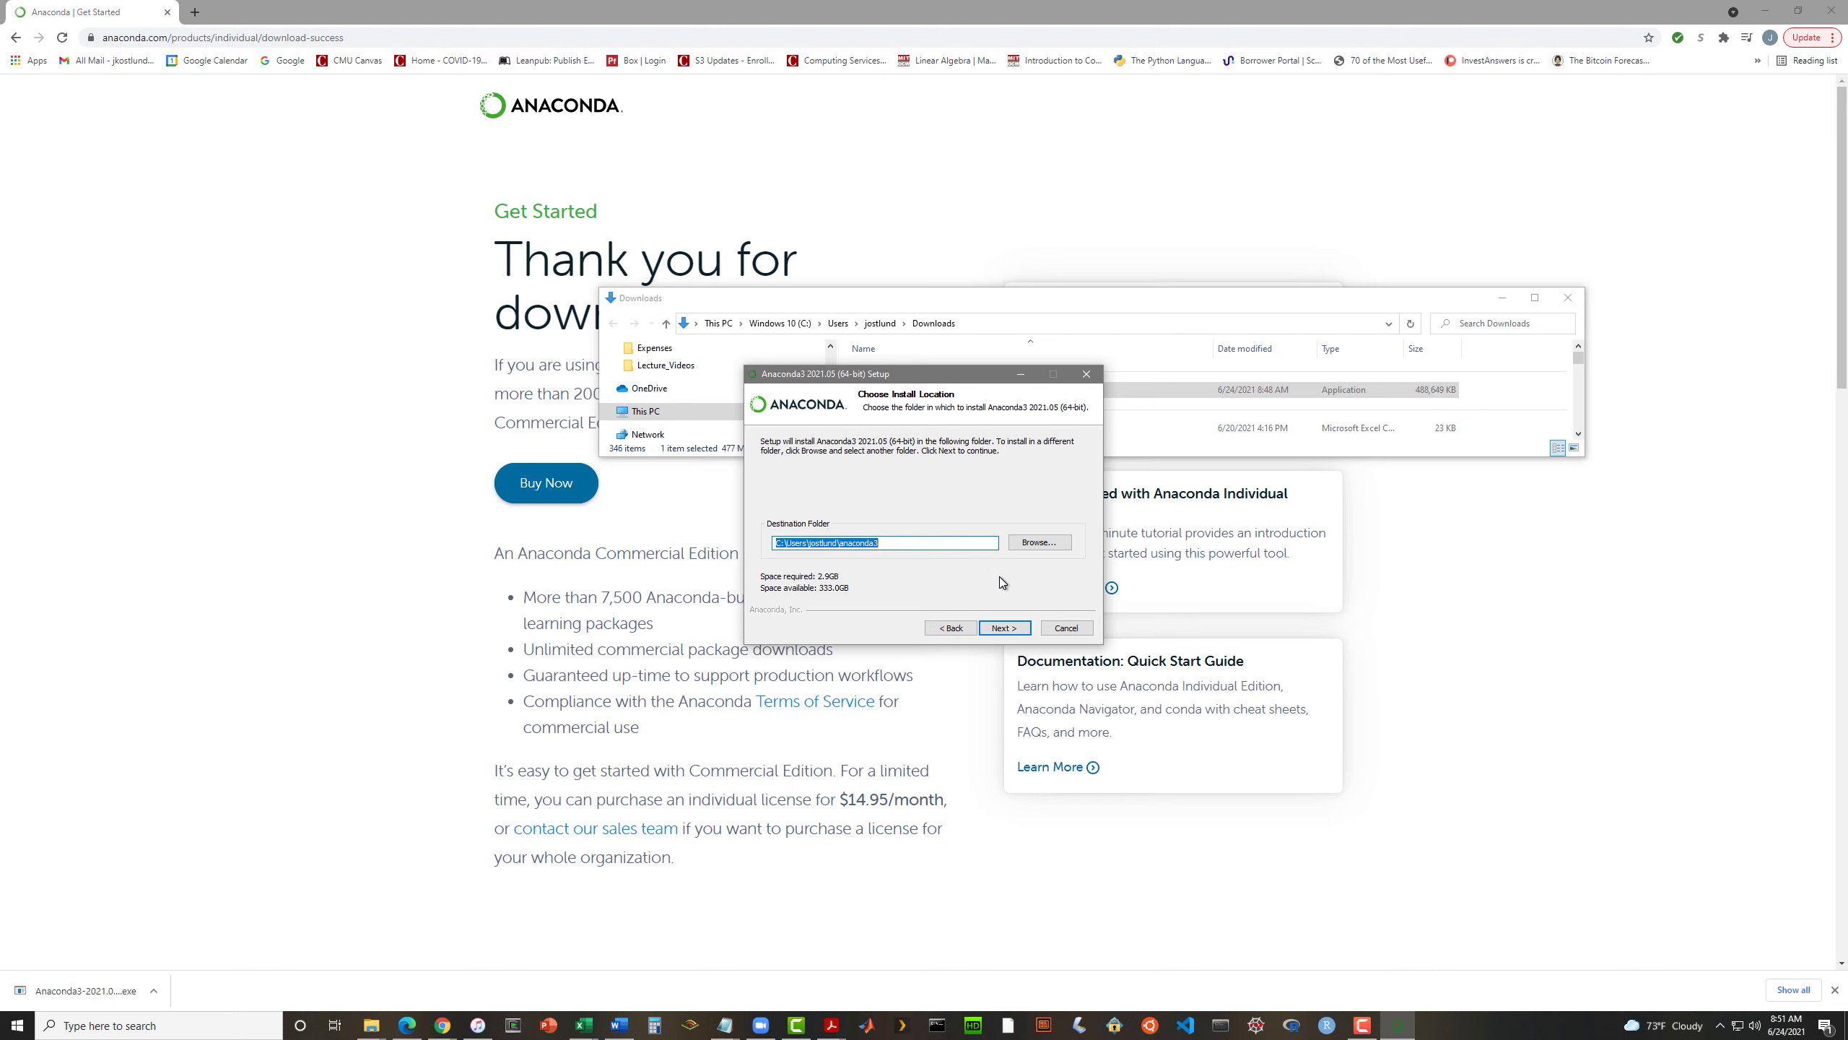
click(1003, 628)
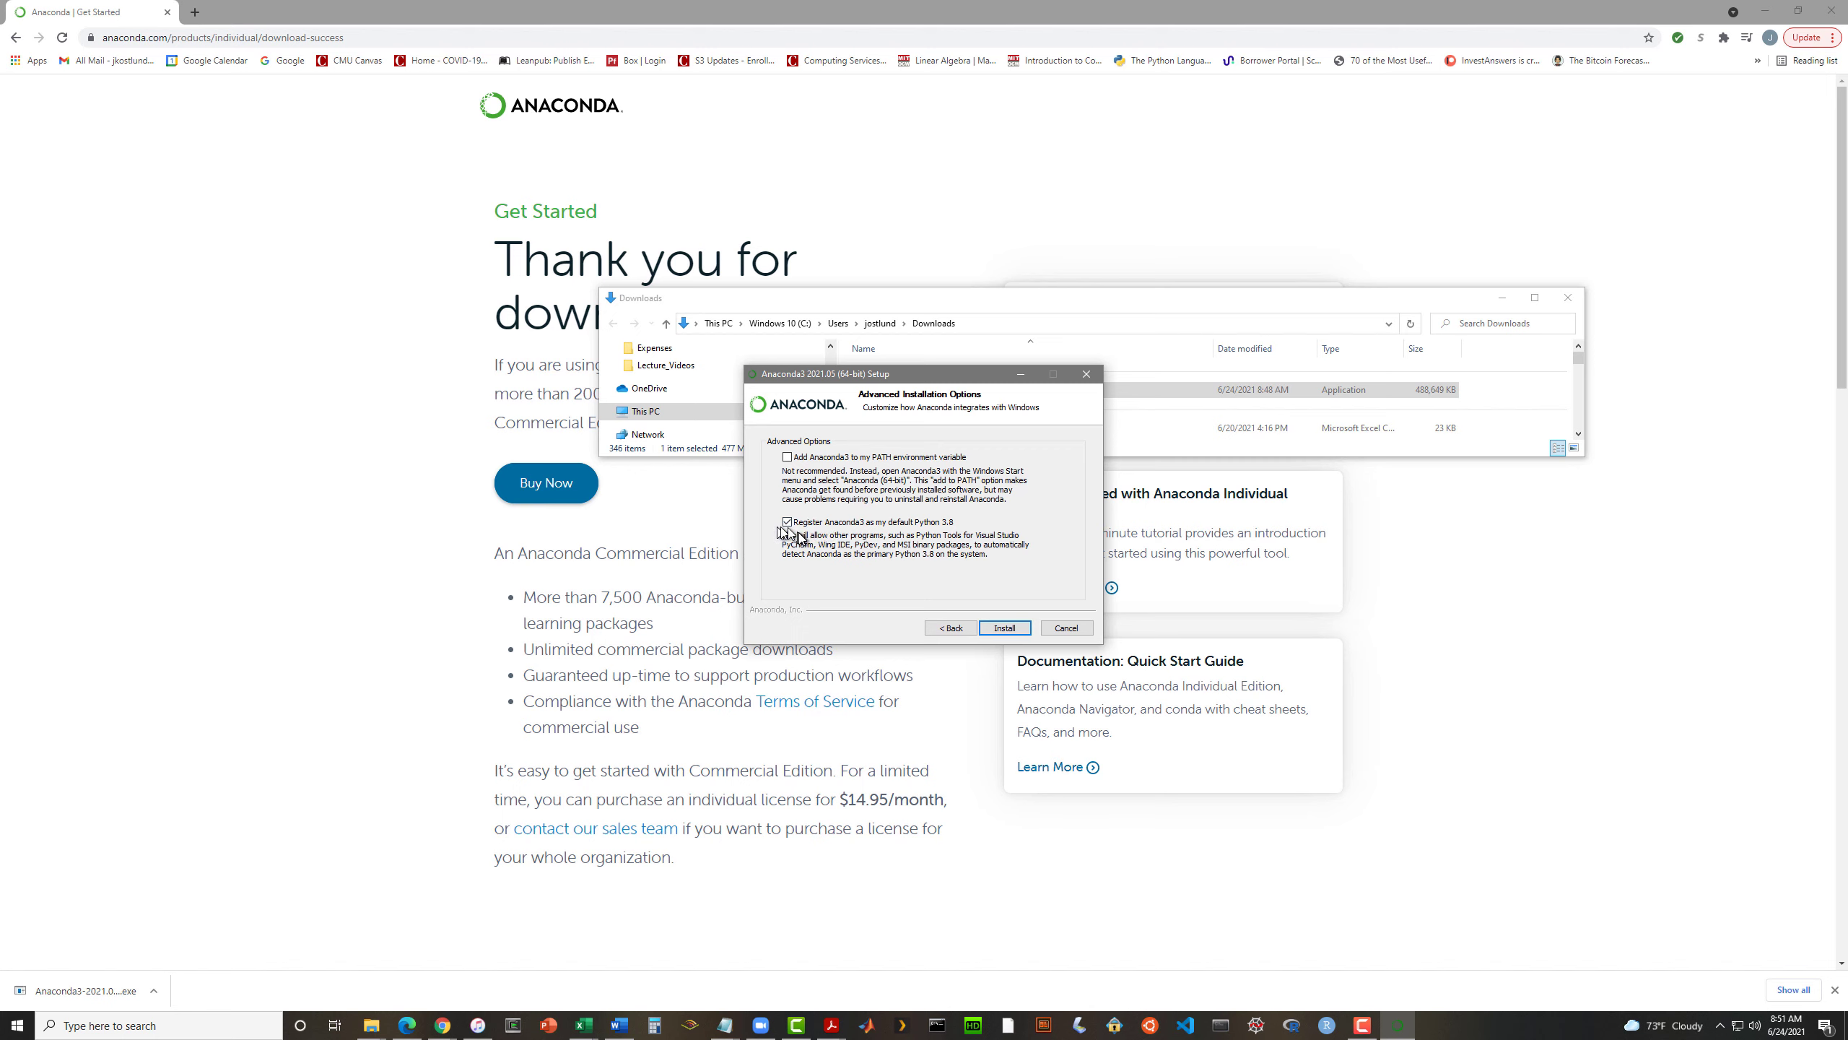
click(1003, 628)
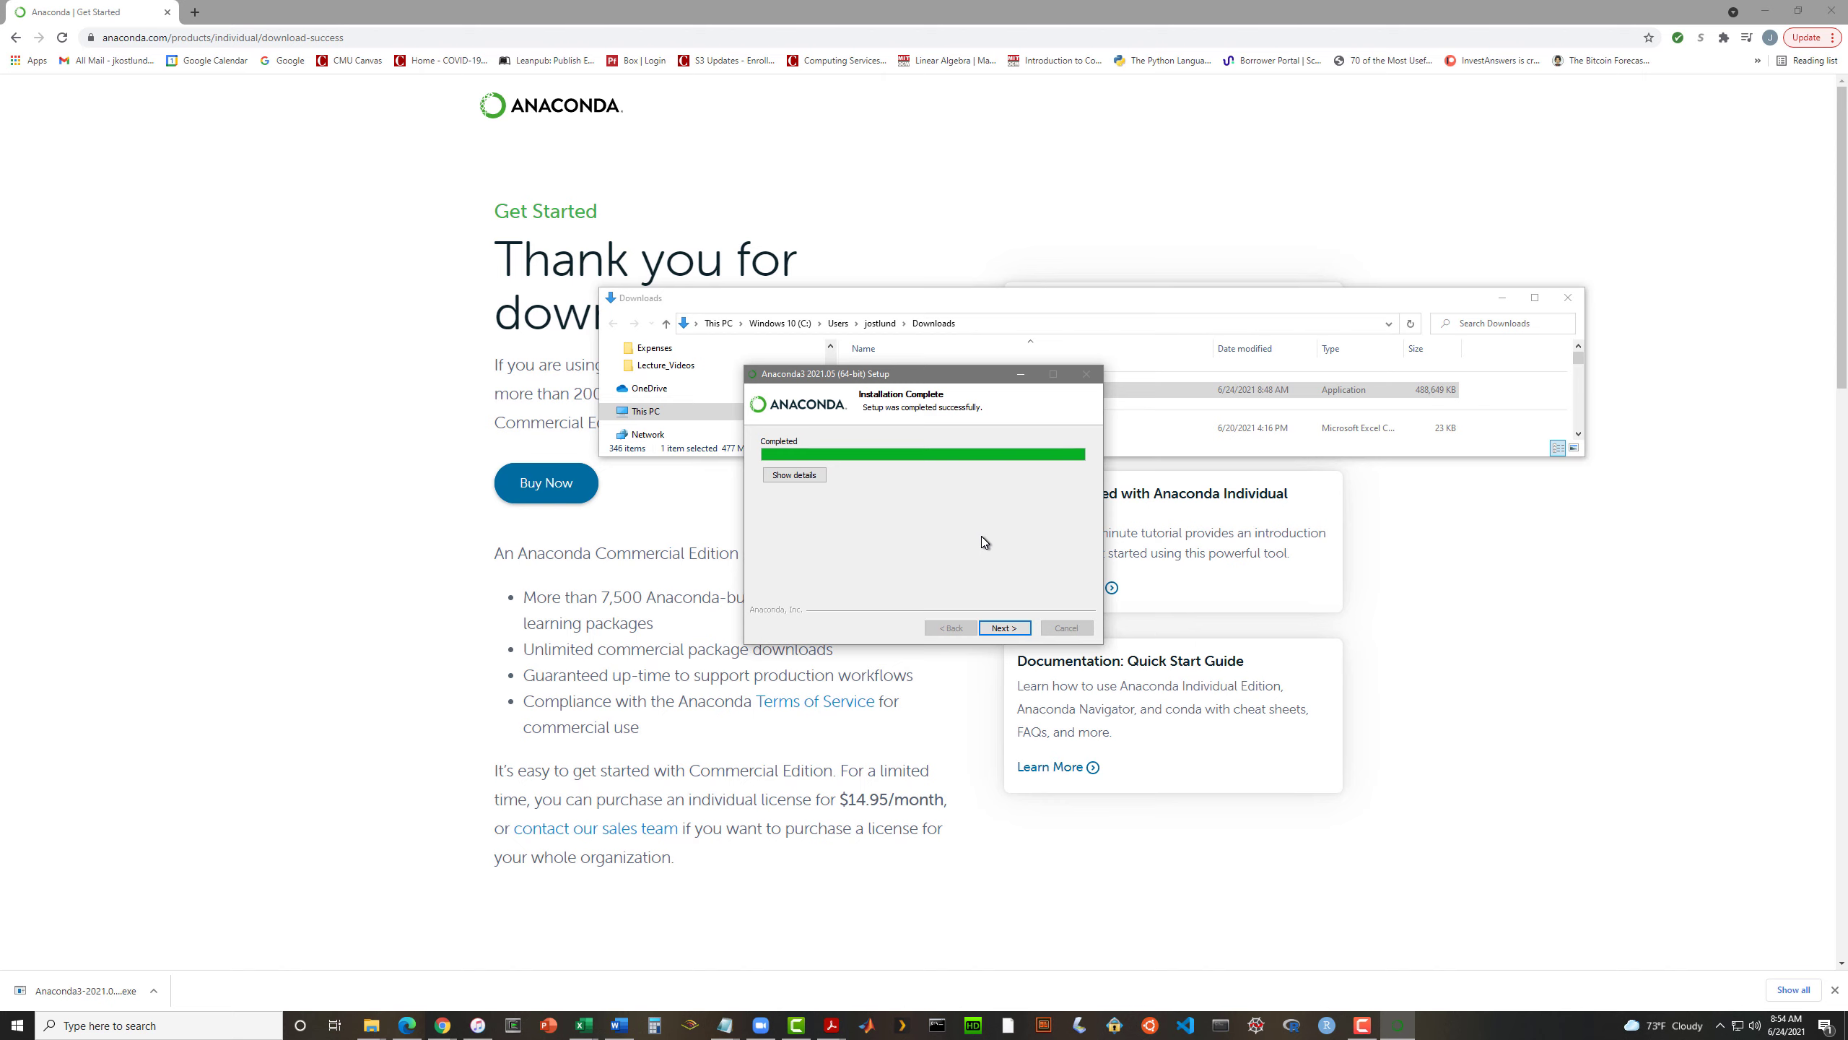
- Finish the setup with the Individual Edition Tutorial and Getting Started options unchecked, and close the Downloads and browser windows
click(1006, 629)
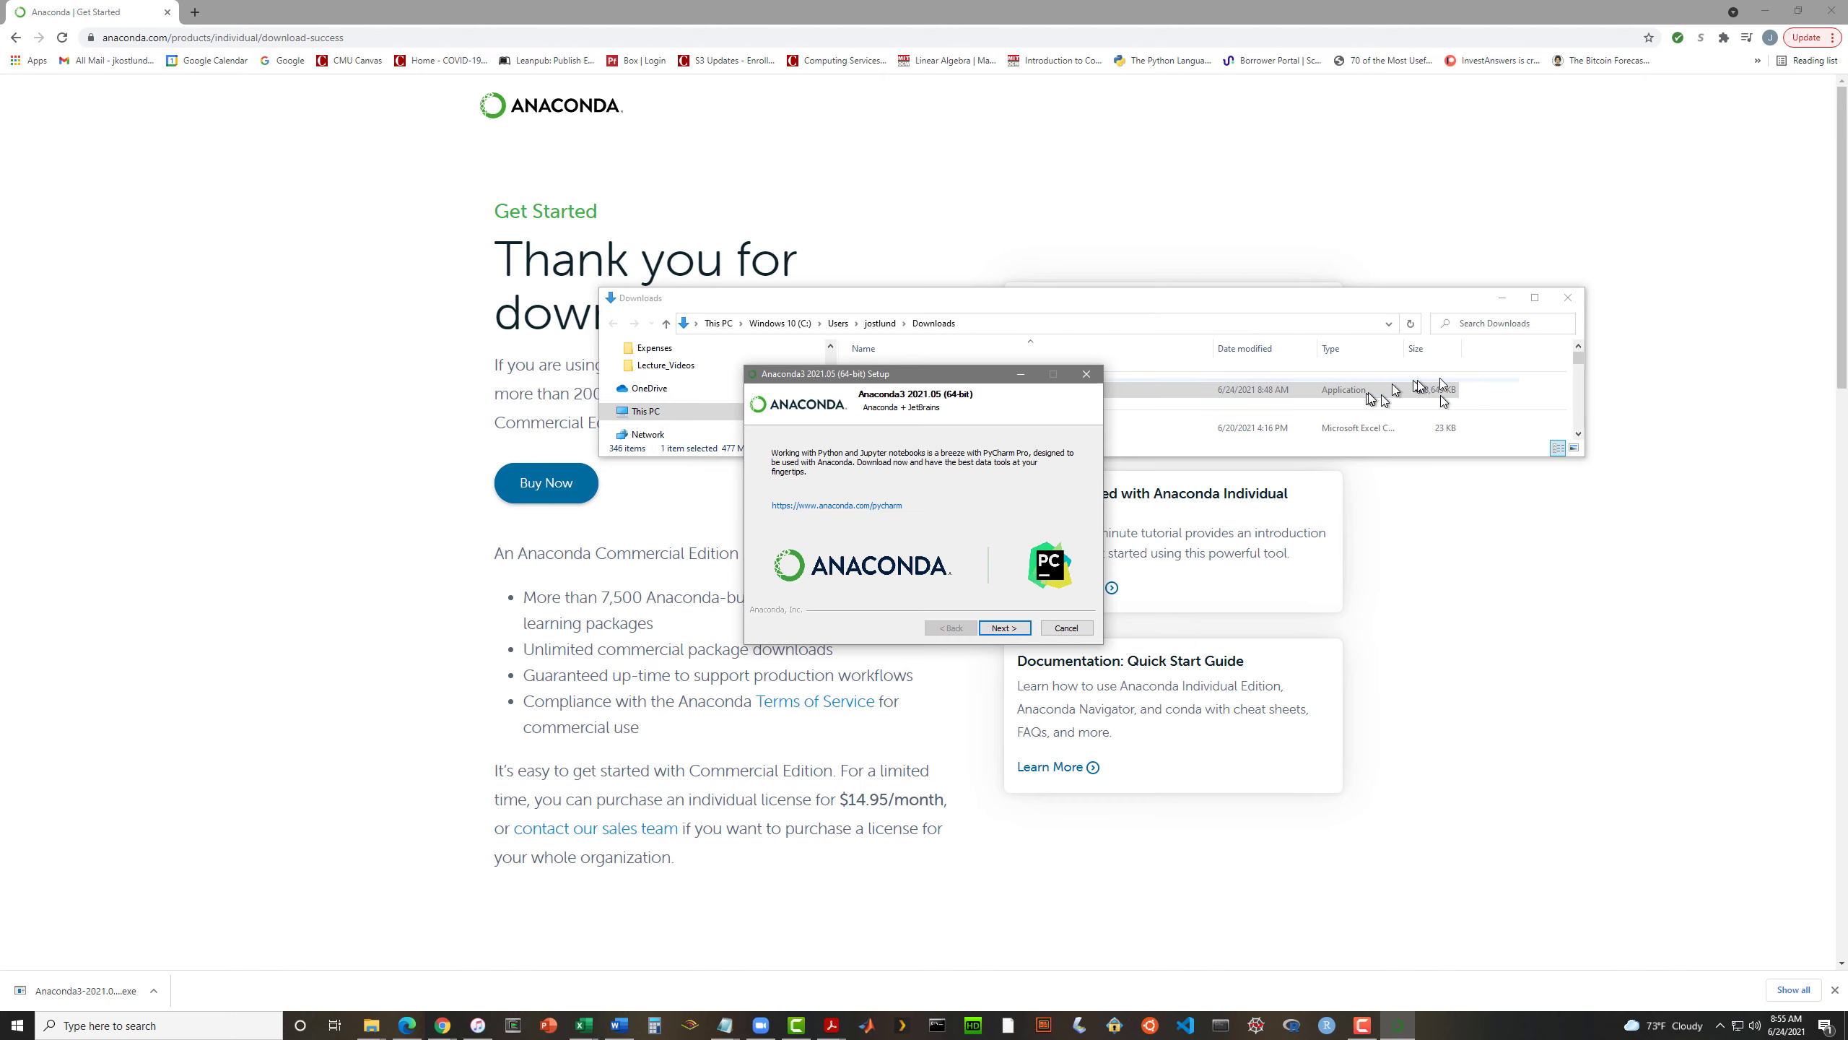
click(1568, 299)
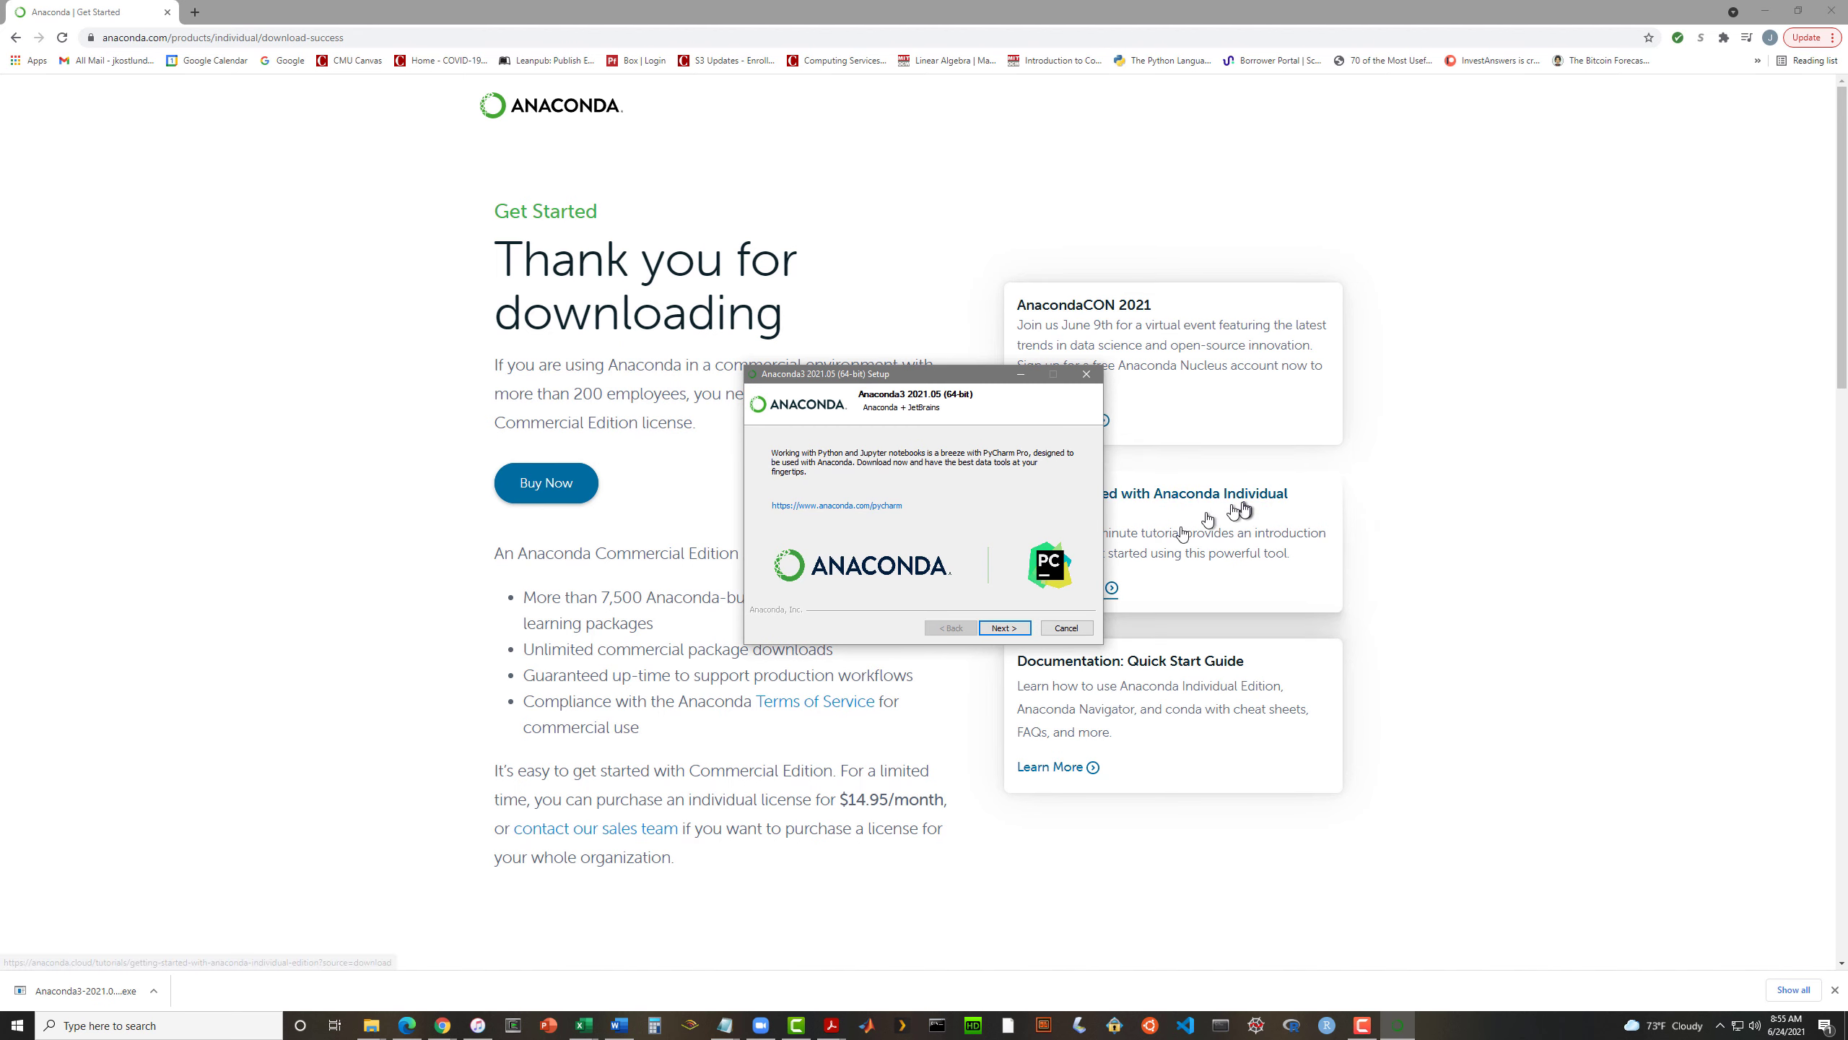
click(1004, 628)
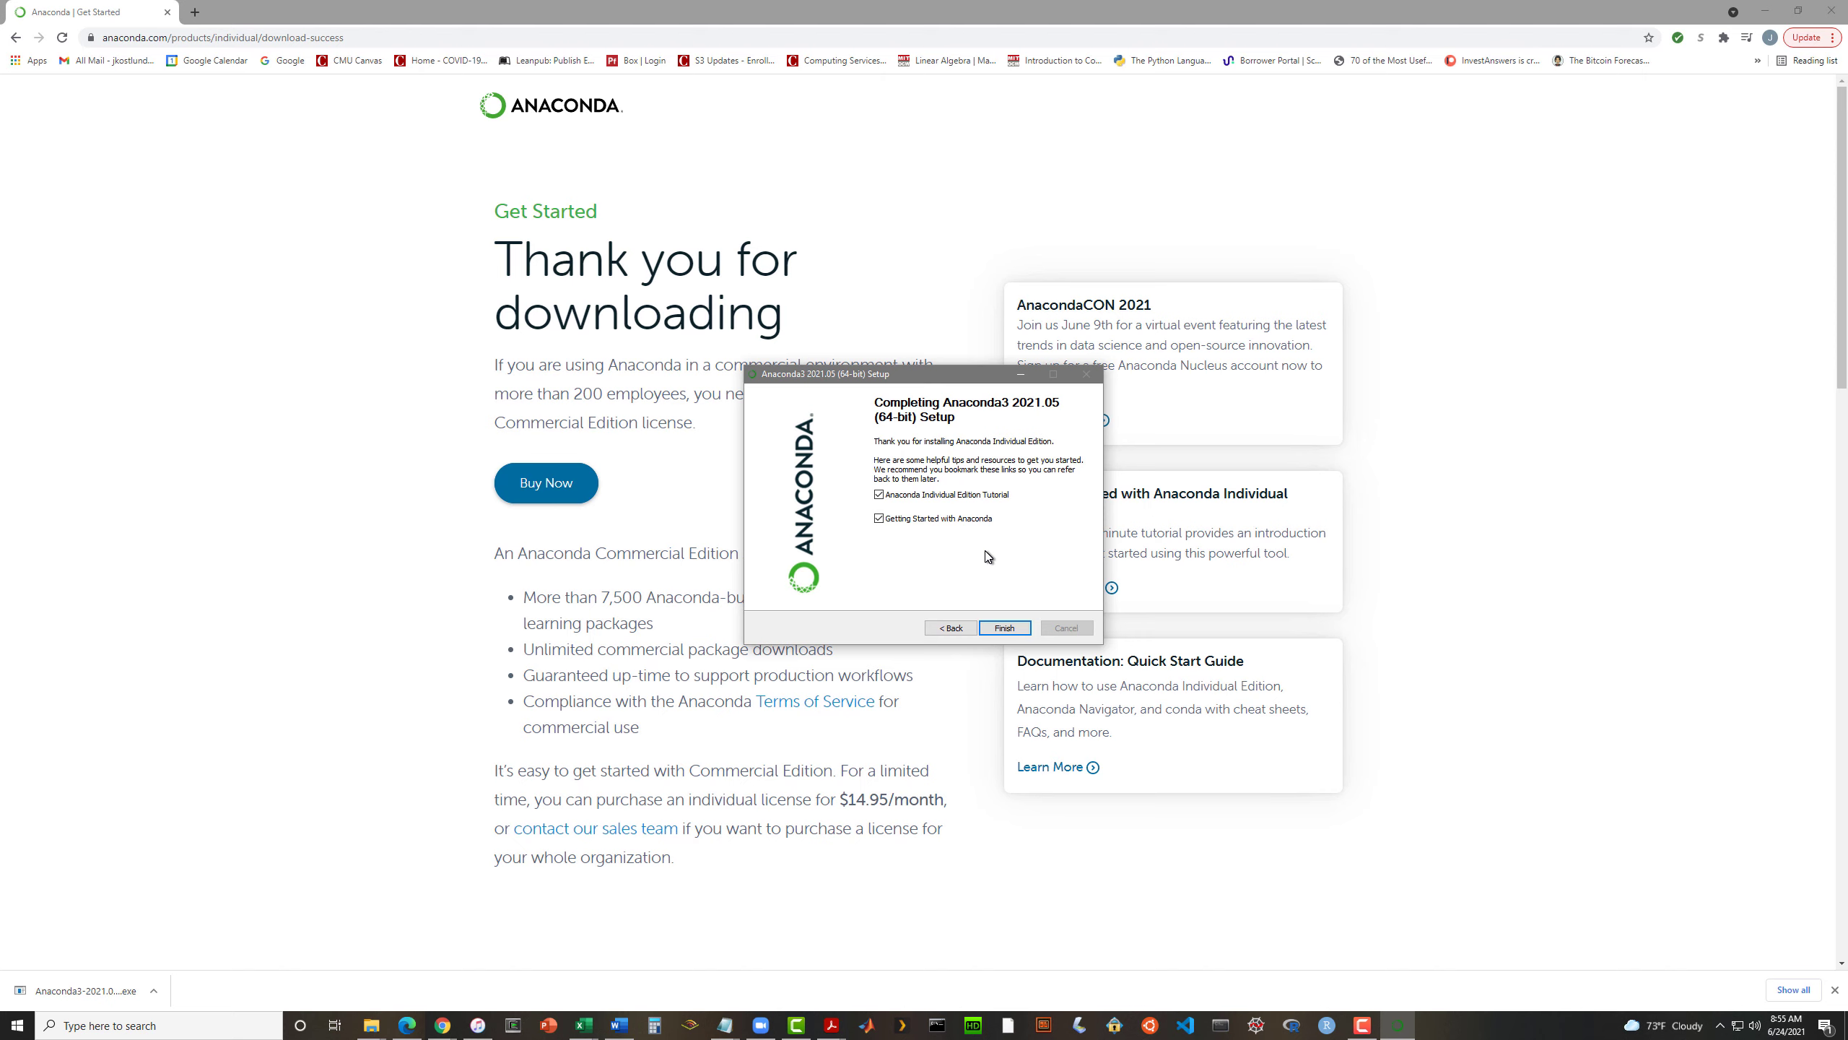
click(880, 496)
click(880, 519)
click(1005, 628)
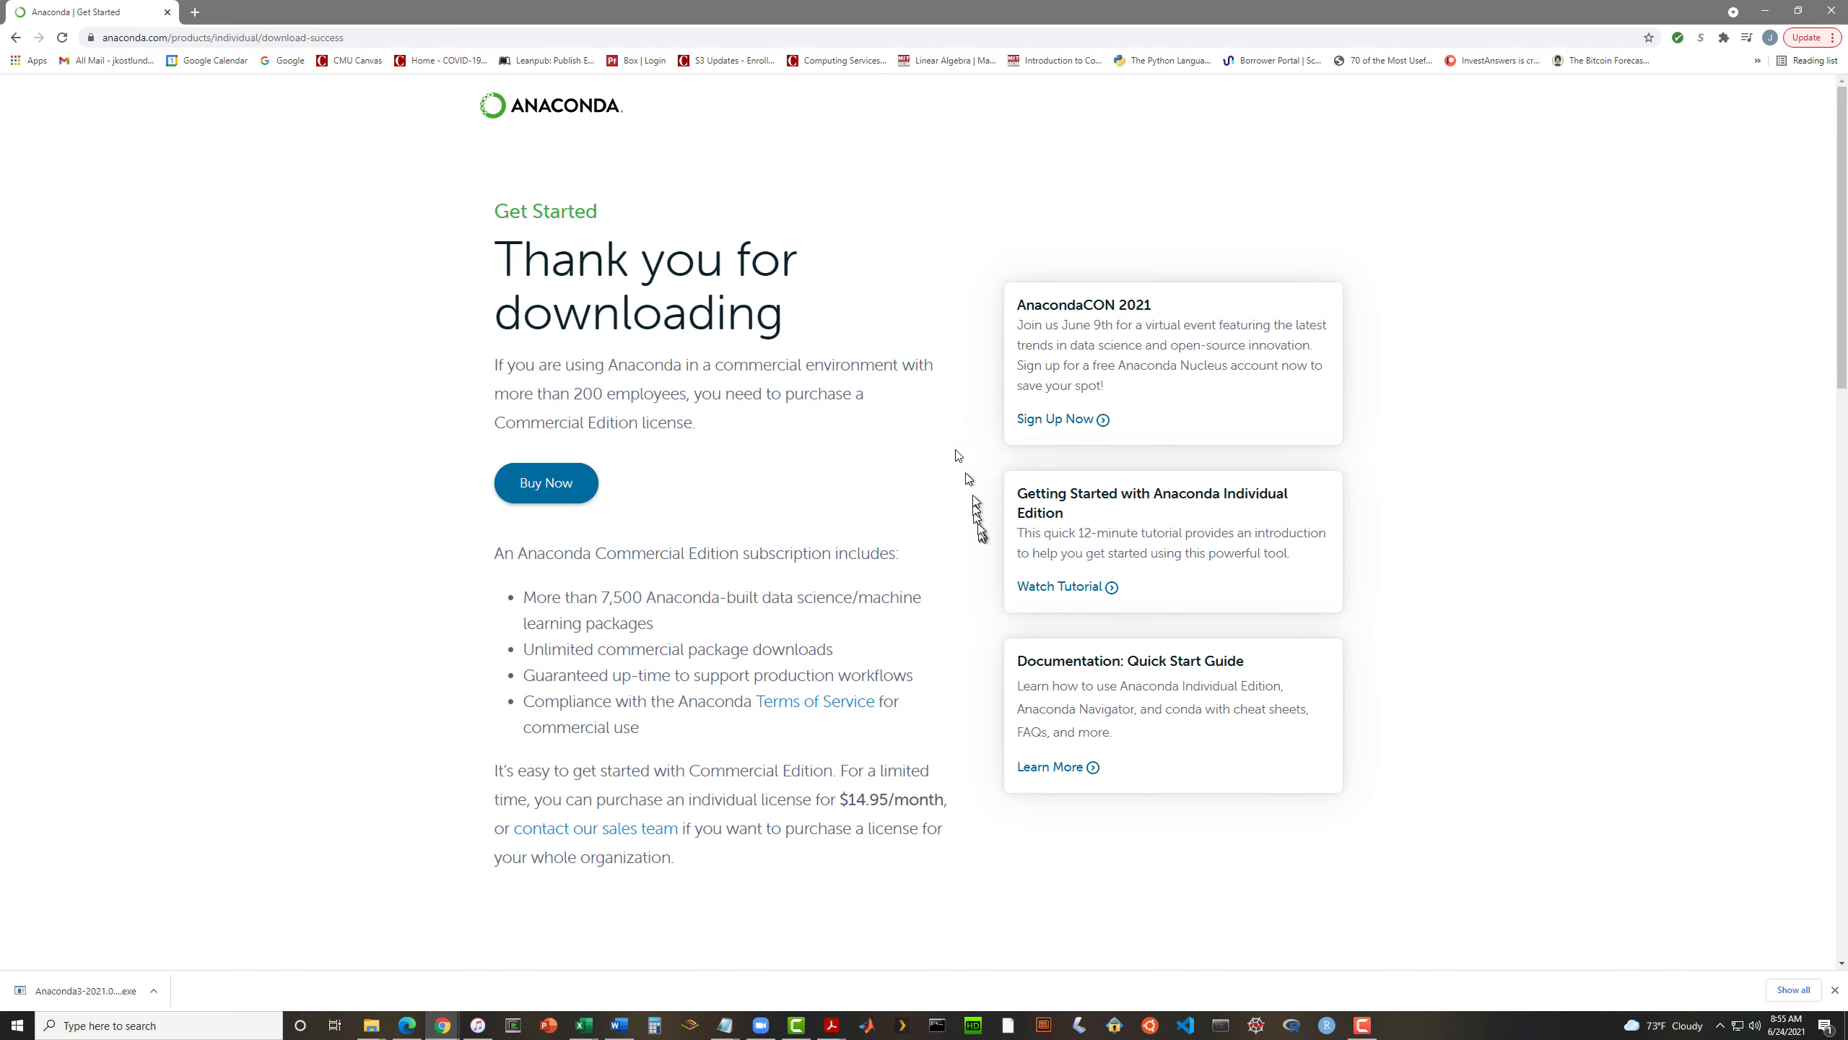
click(1831, 12)
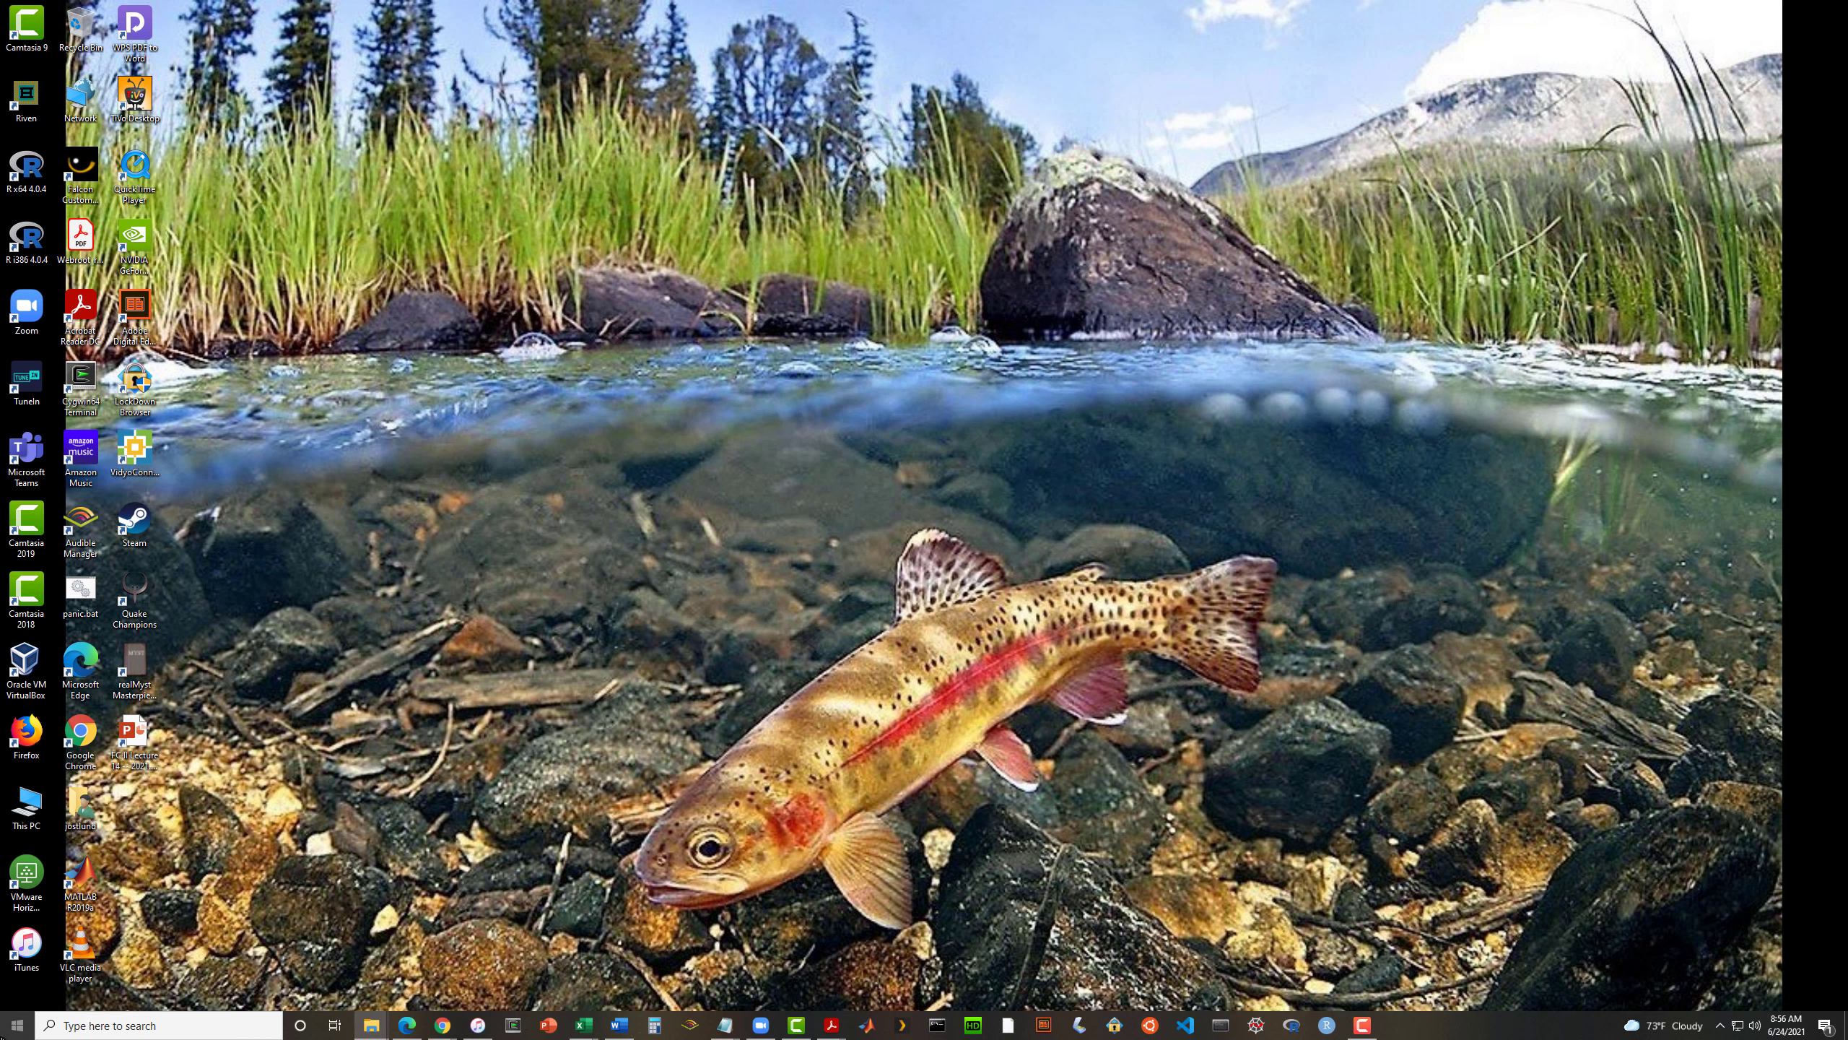
- Open the Anaconda Prompt (anaconda3) from the Anaconda3 (64-bit) program group
click(16, 1027)
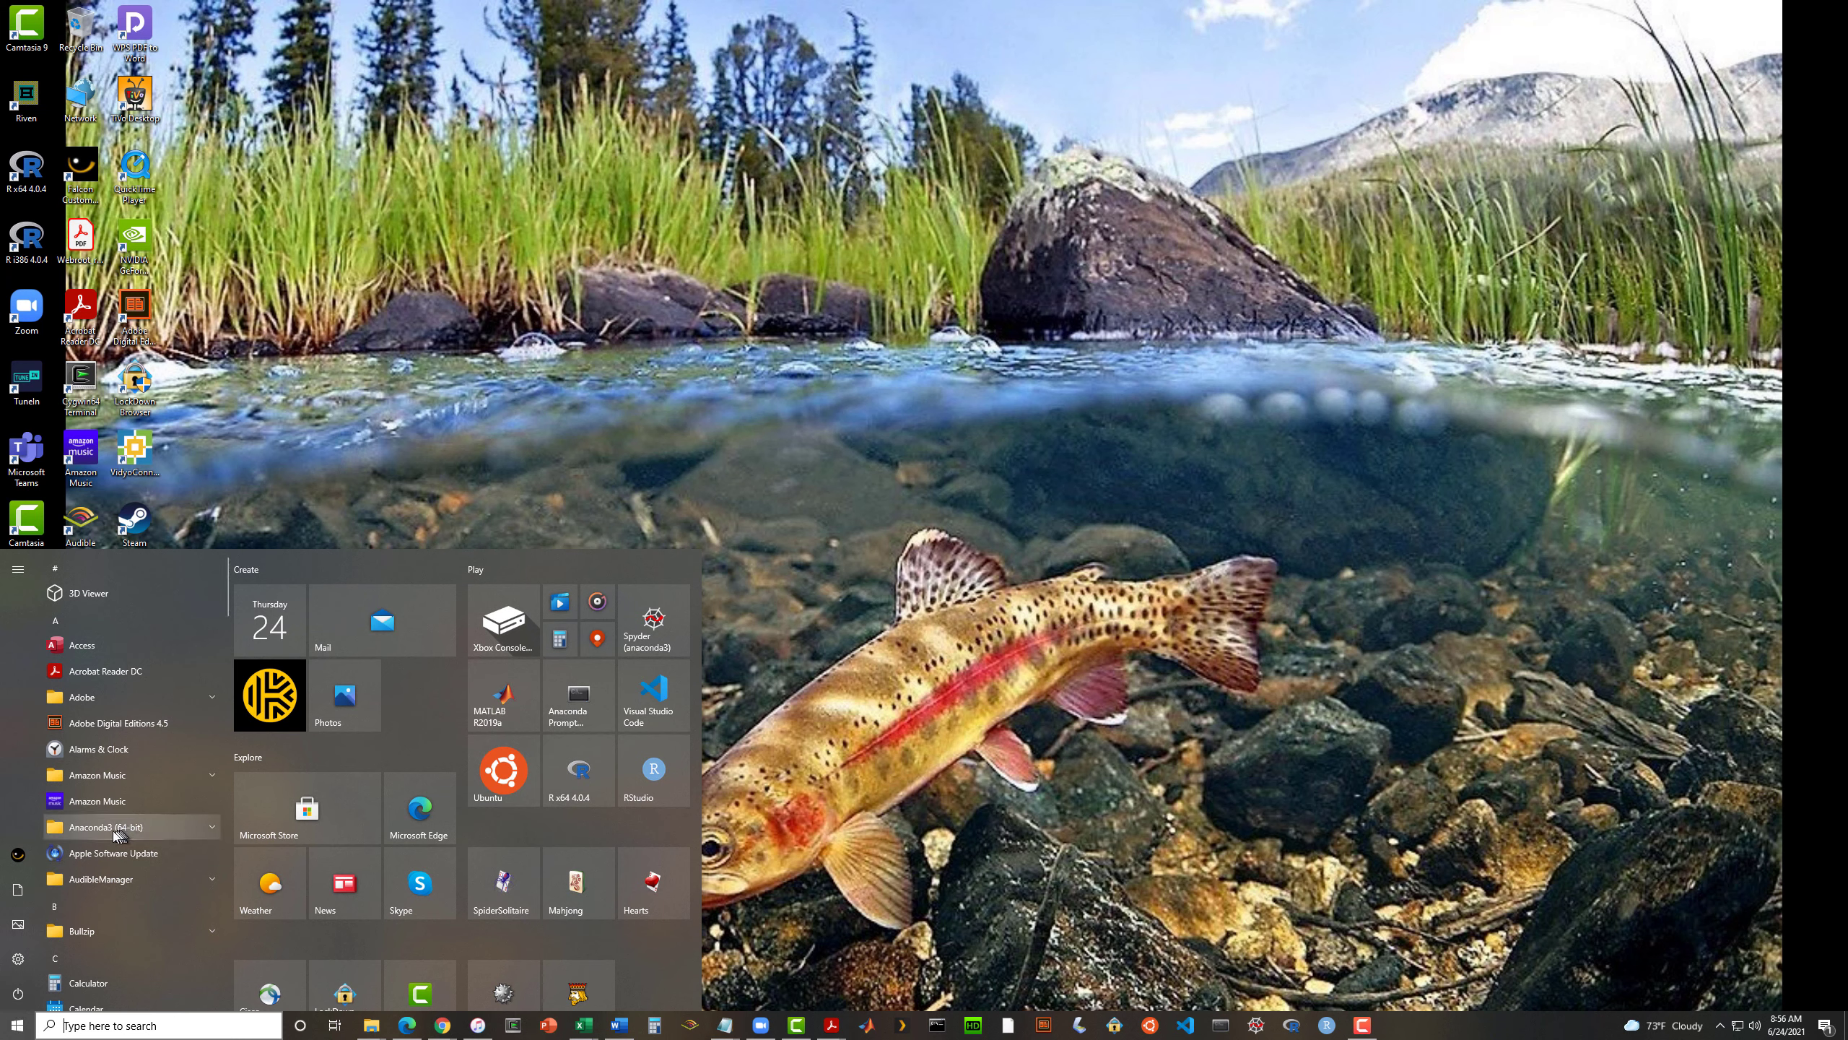
click(212, 827)
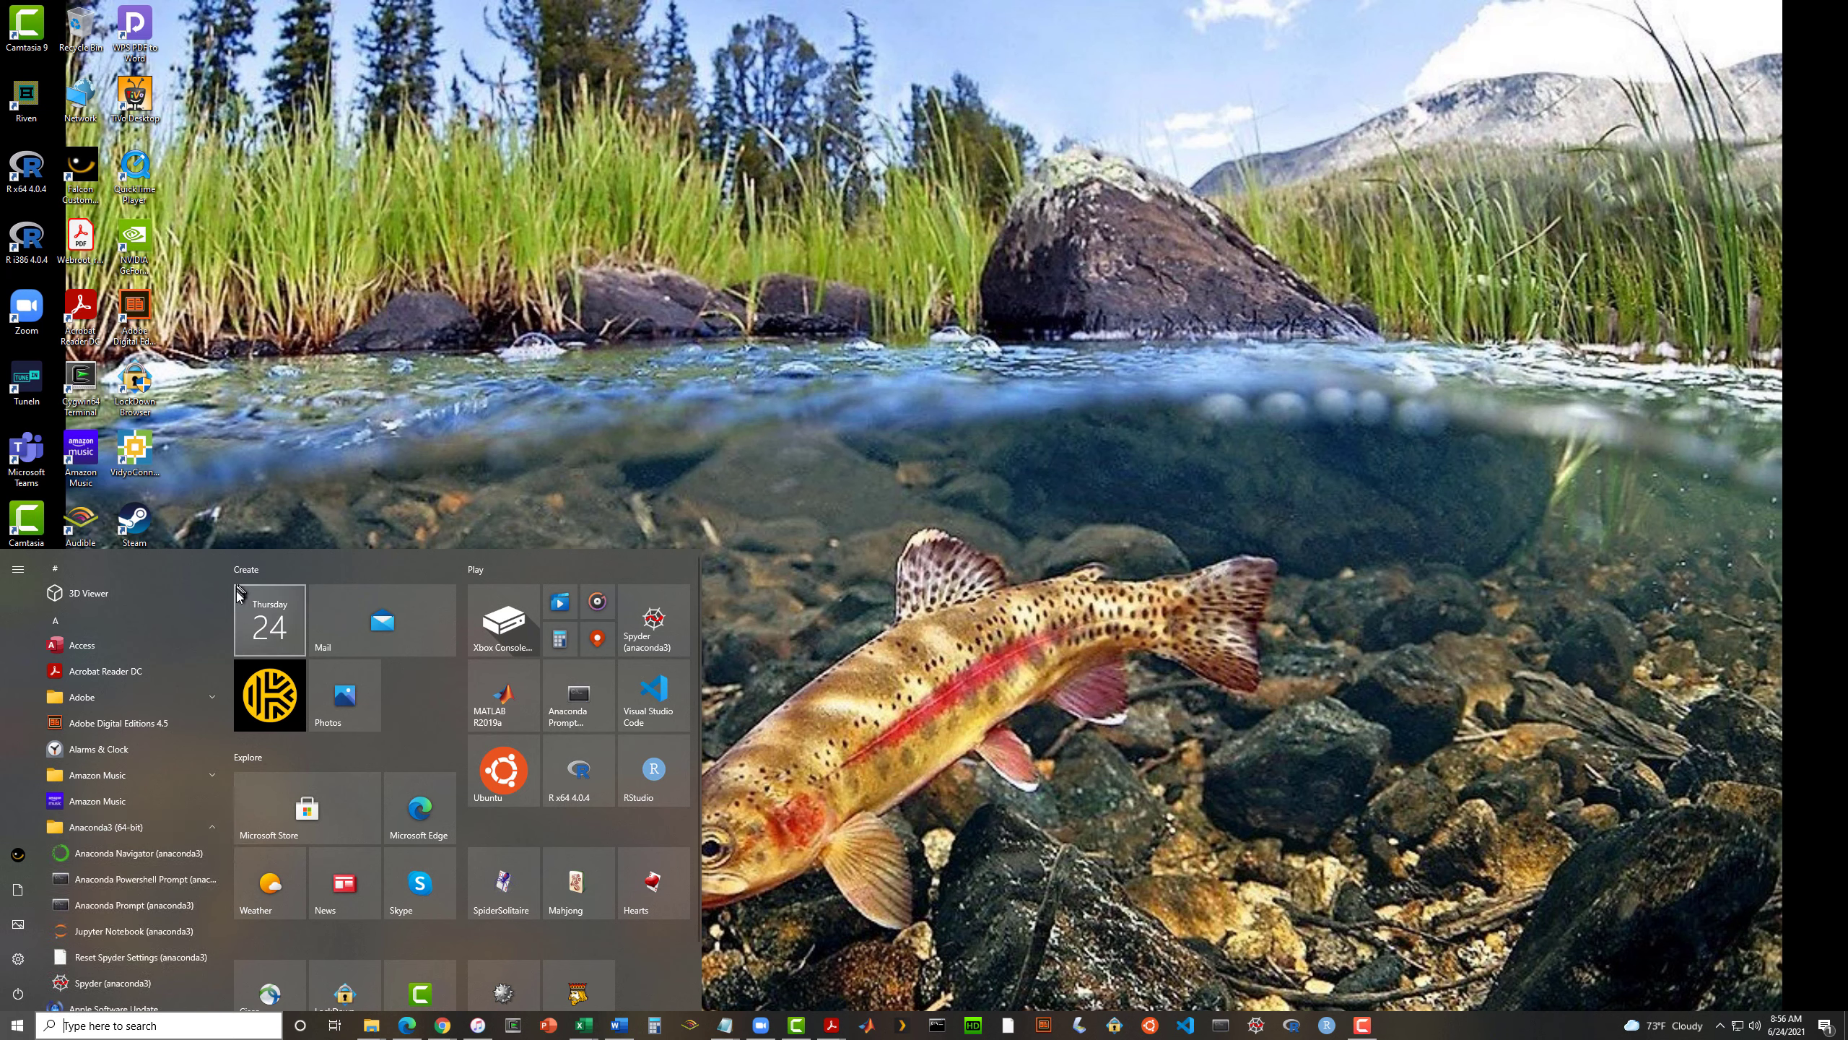
scroll(230, 605, down, 3)
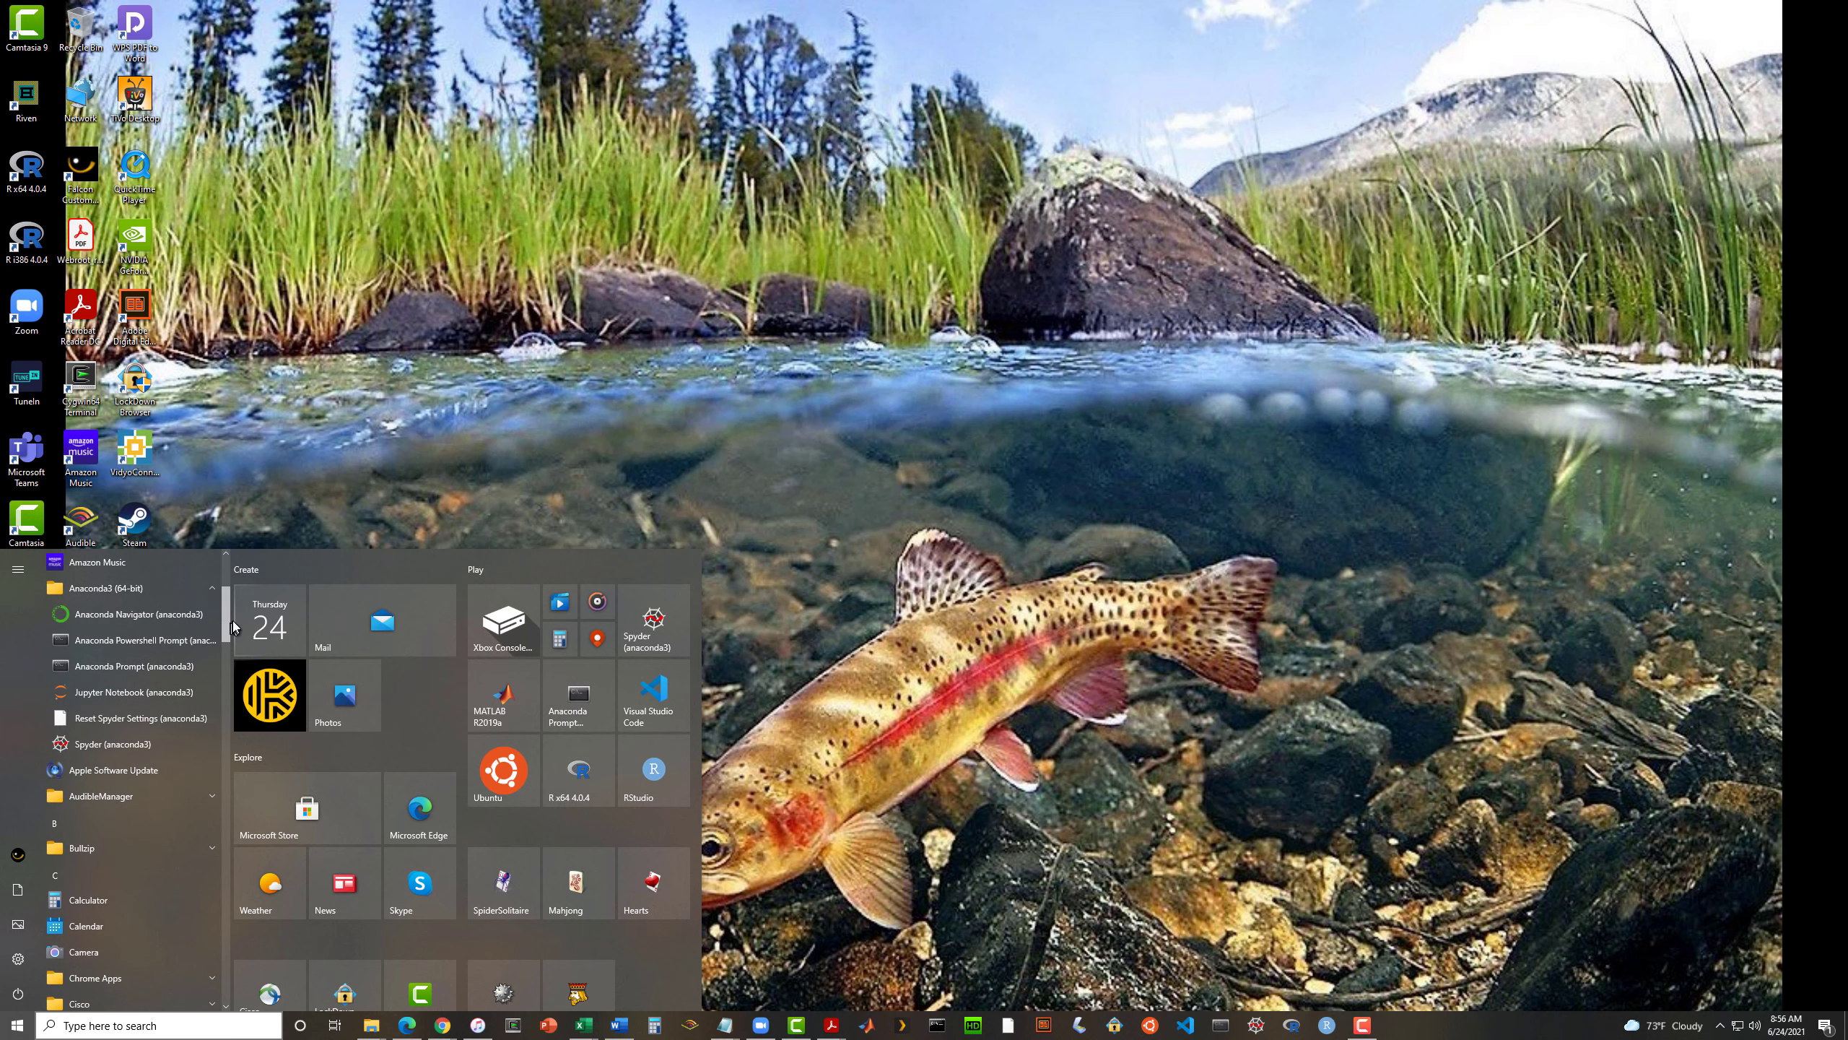
scroll(233, 625, up, 1)
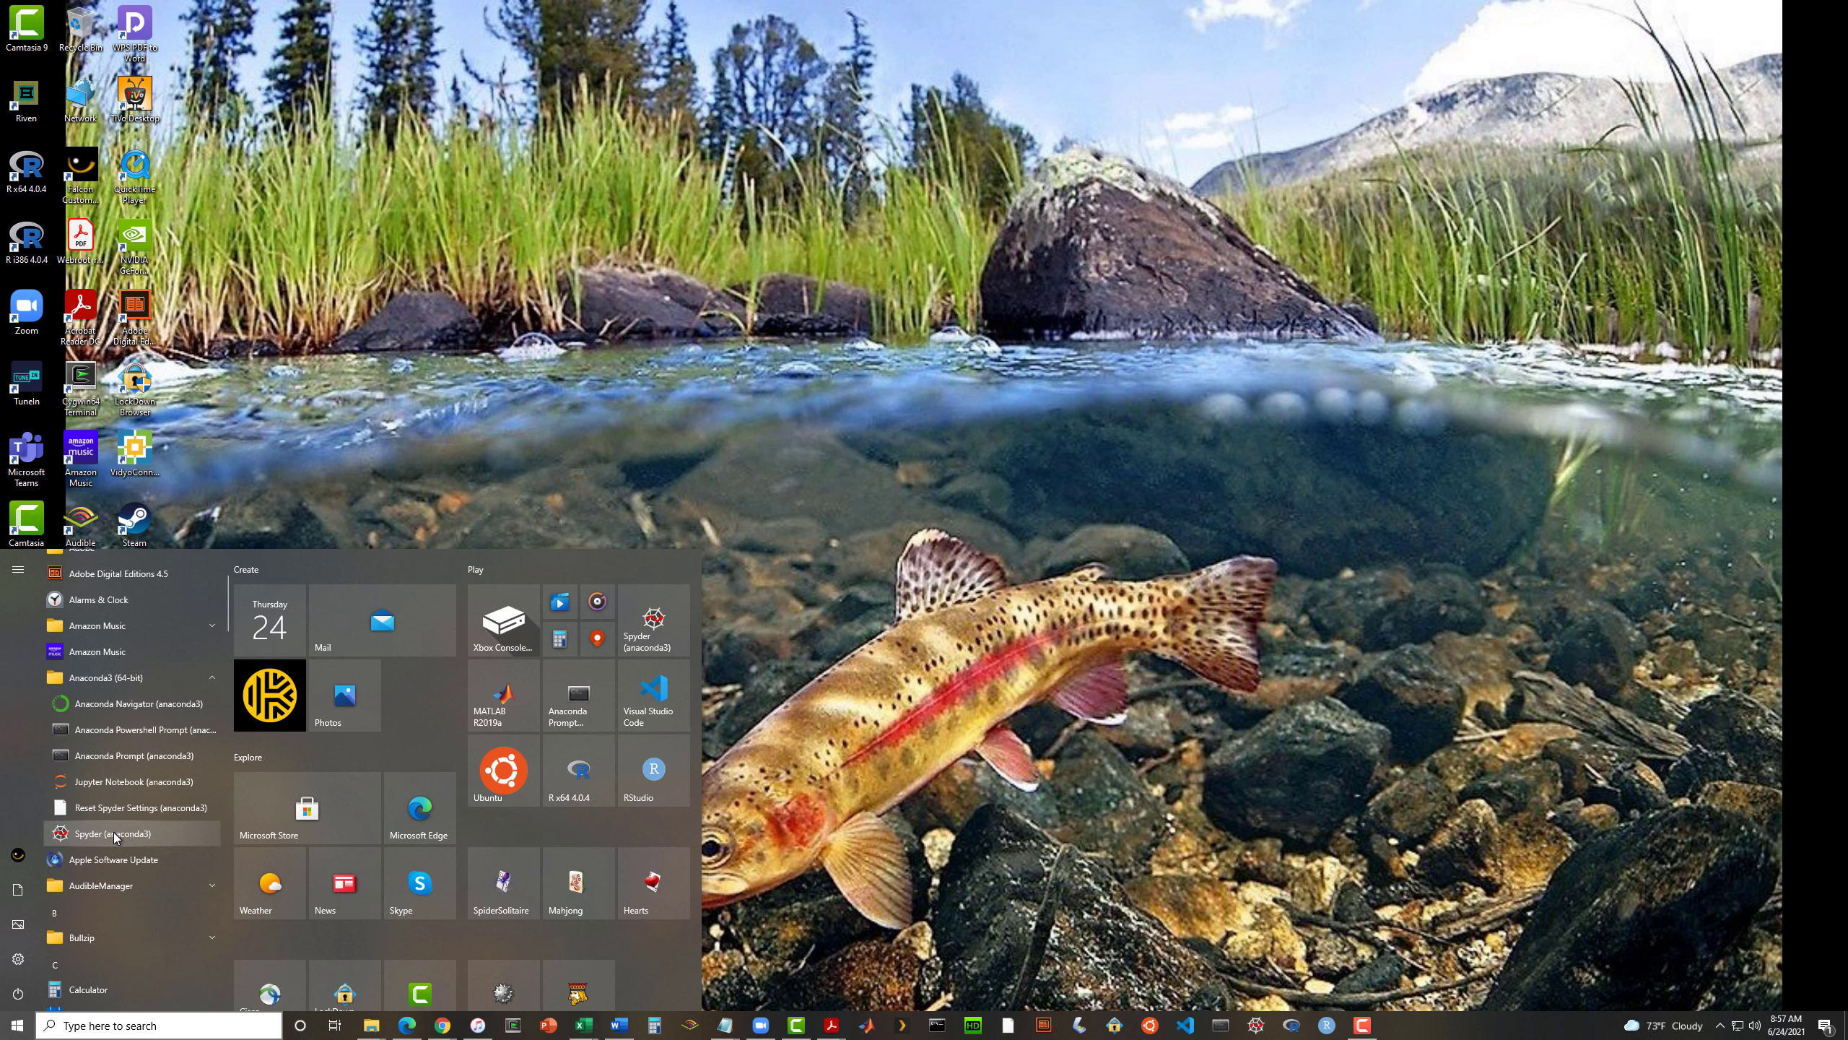
click(119, 758)
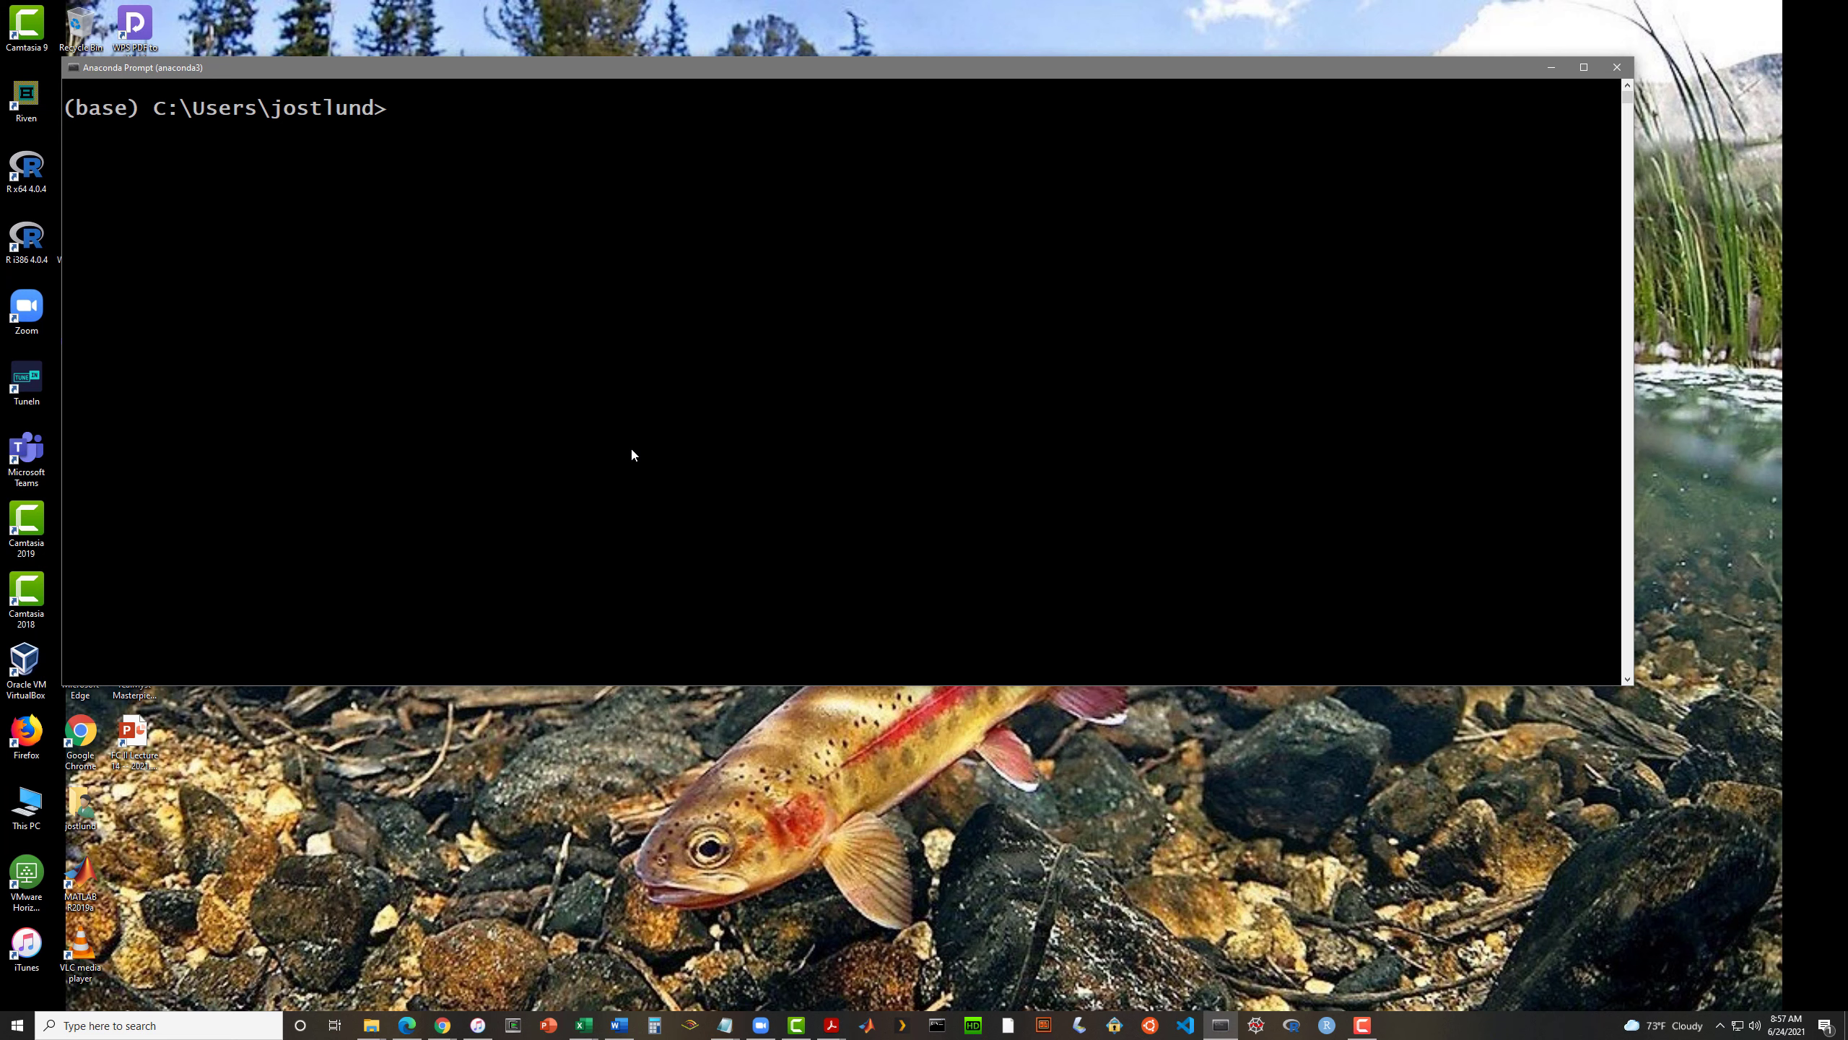
- Start the IDLE shell with the command idle, move its window clear of the screen edge and check the Python version
text(idle)
key(Return)
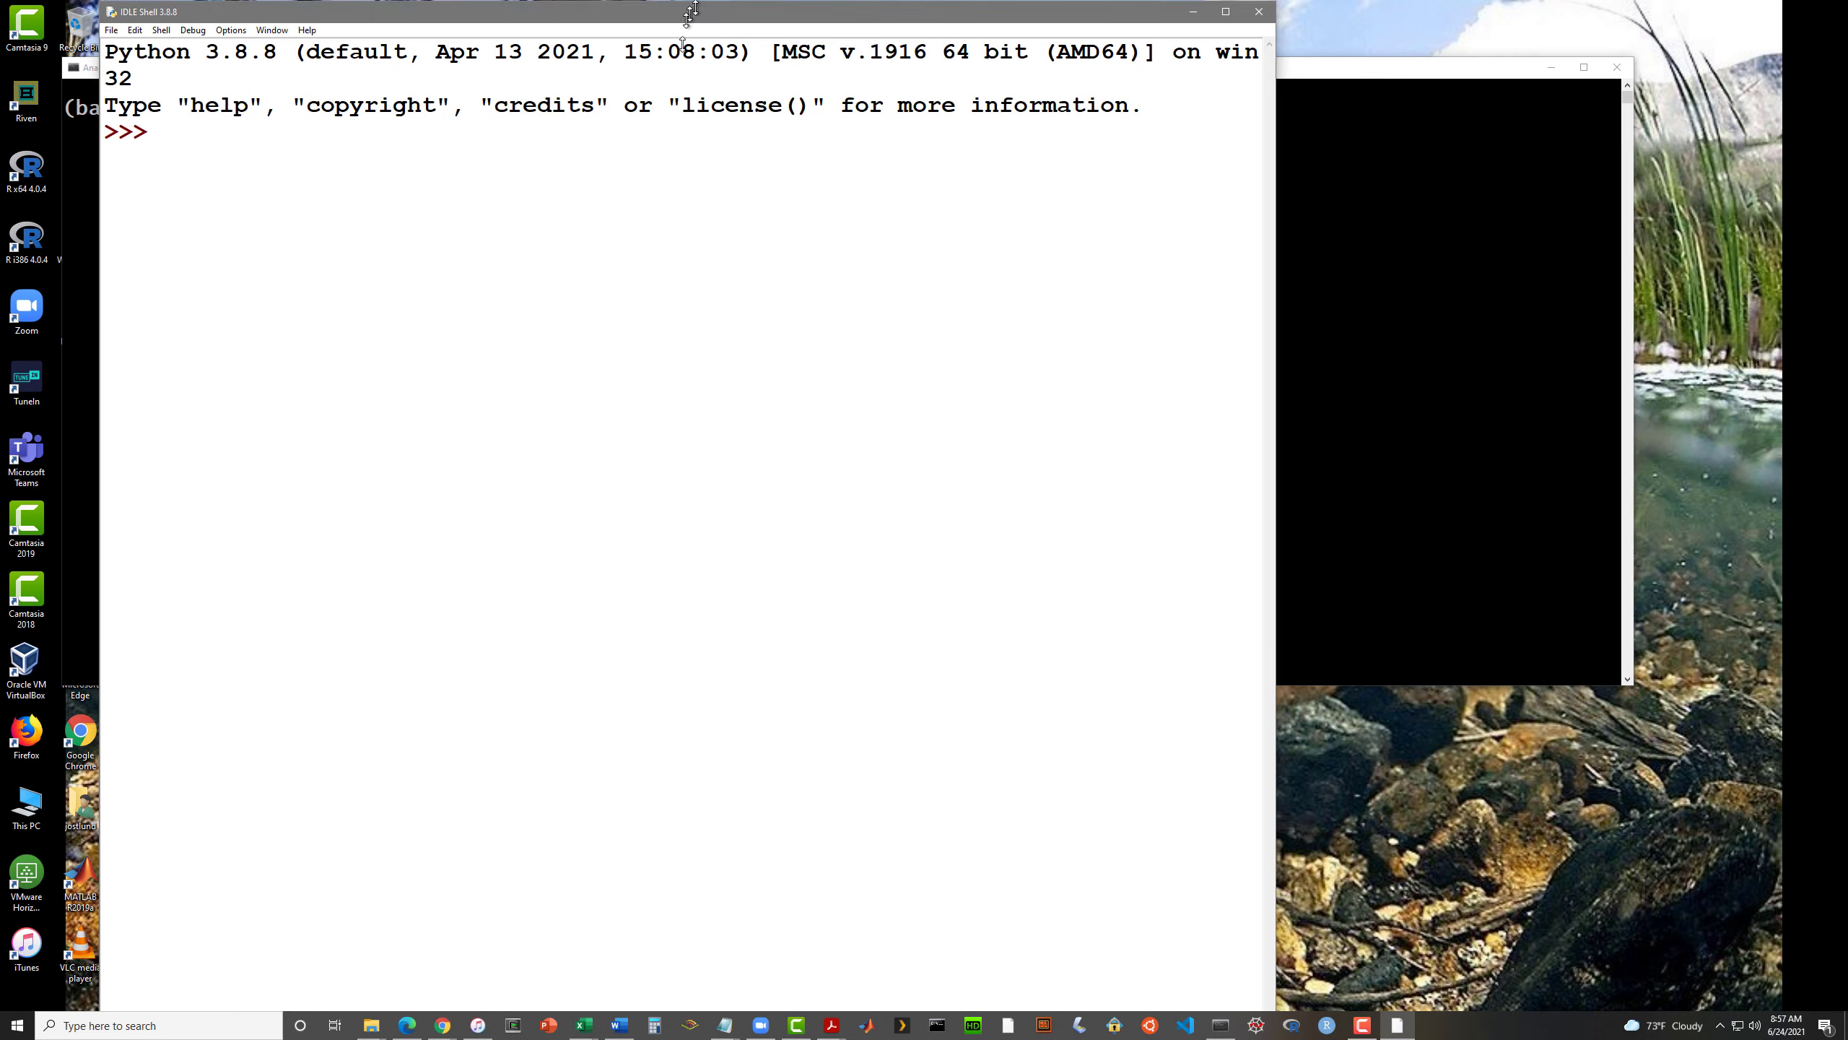
drag(696, 10, 906, 79)
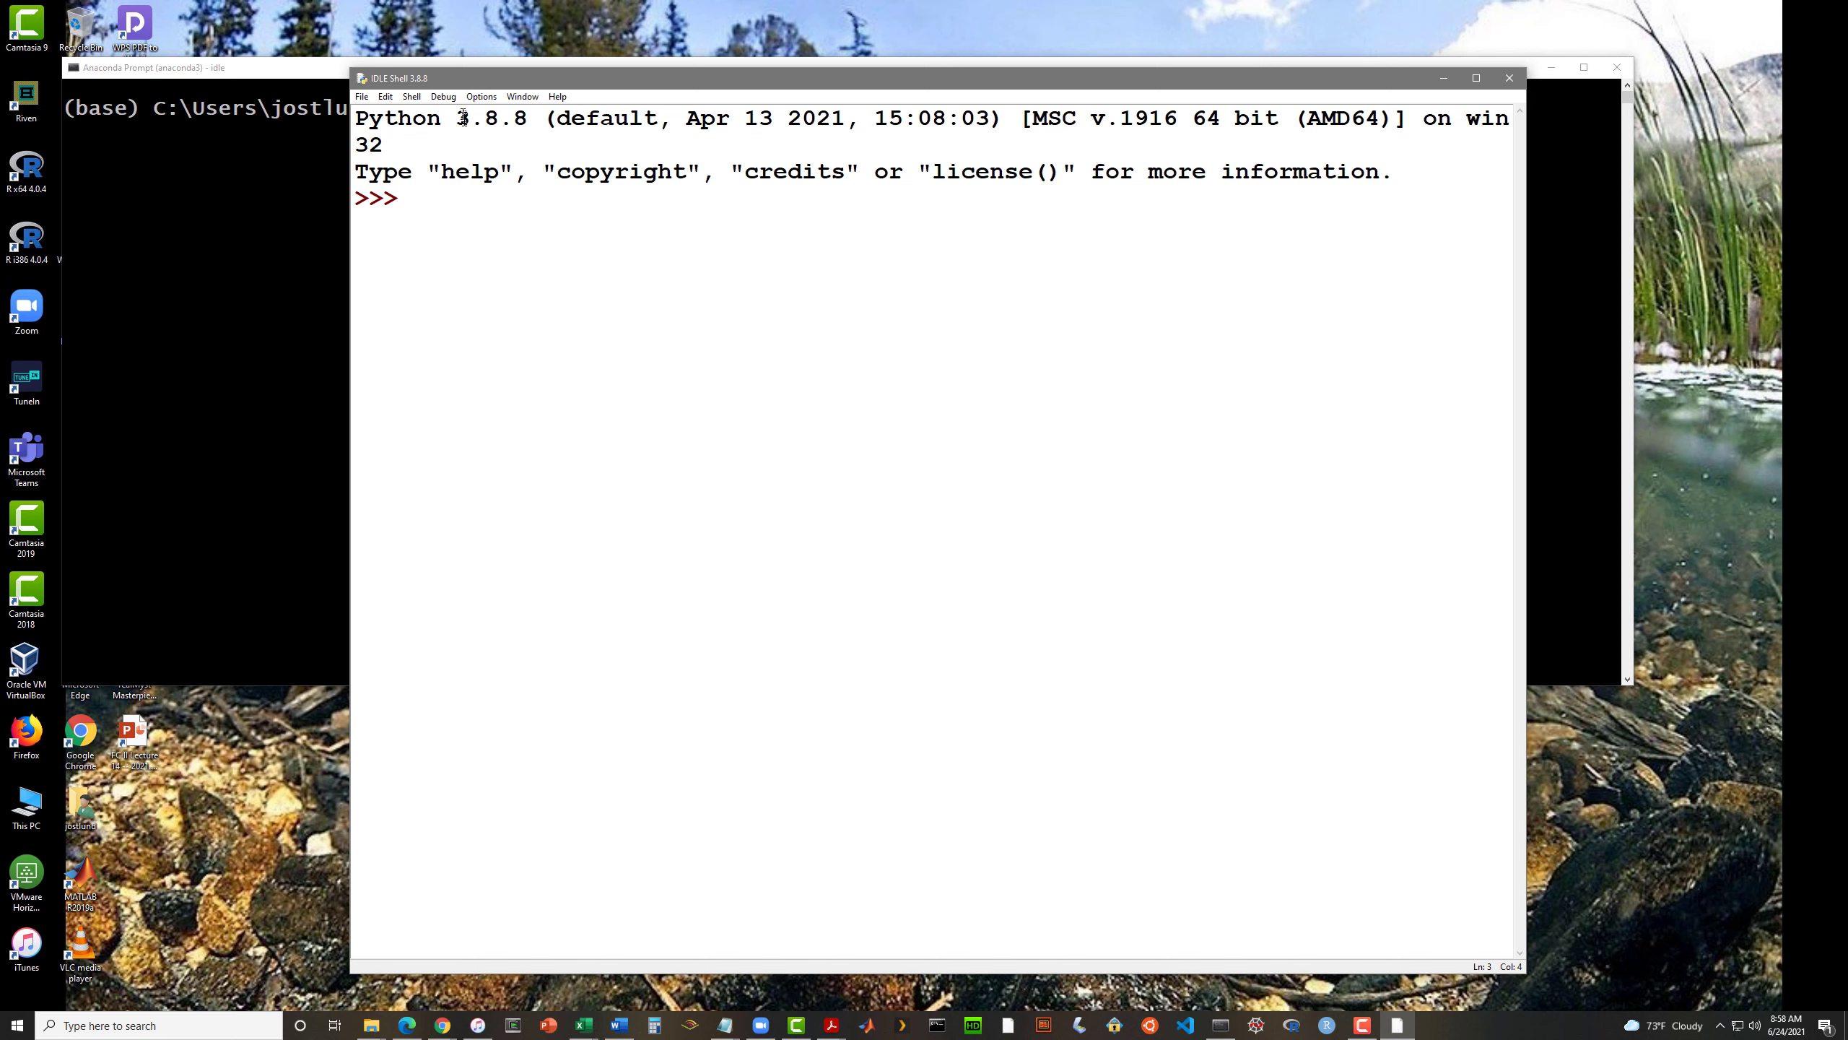
drag(457, 118, 528, 121)
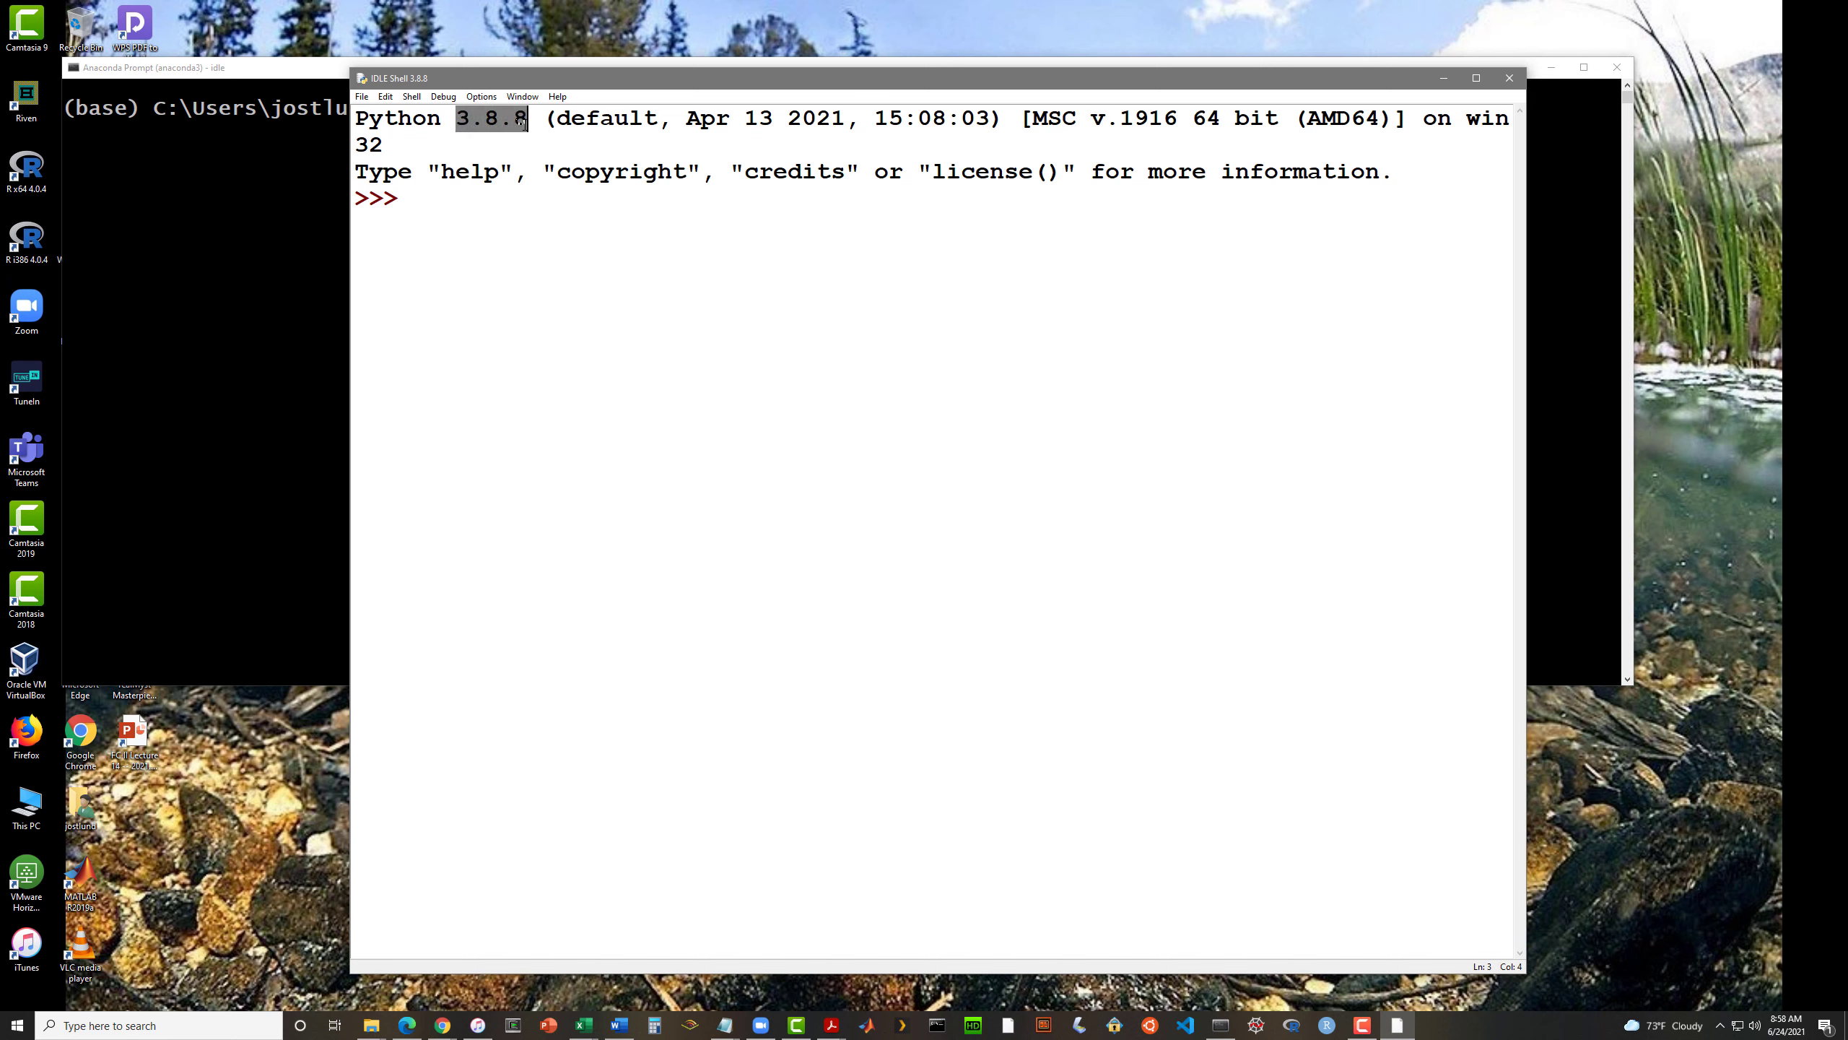
click(522, 224)
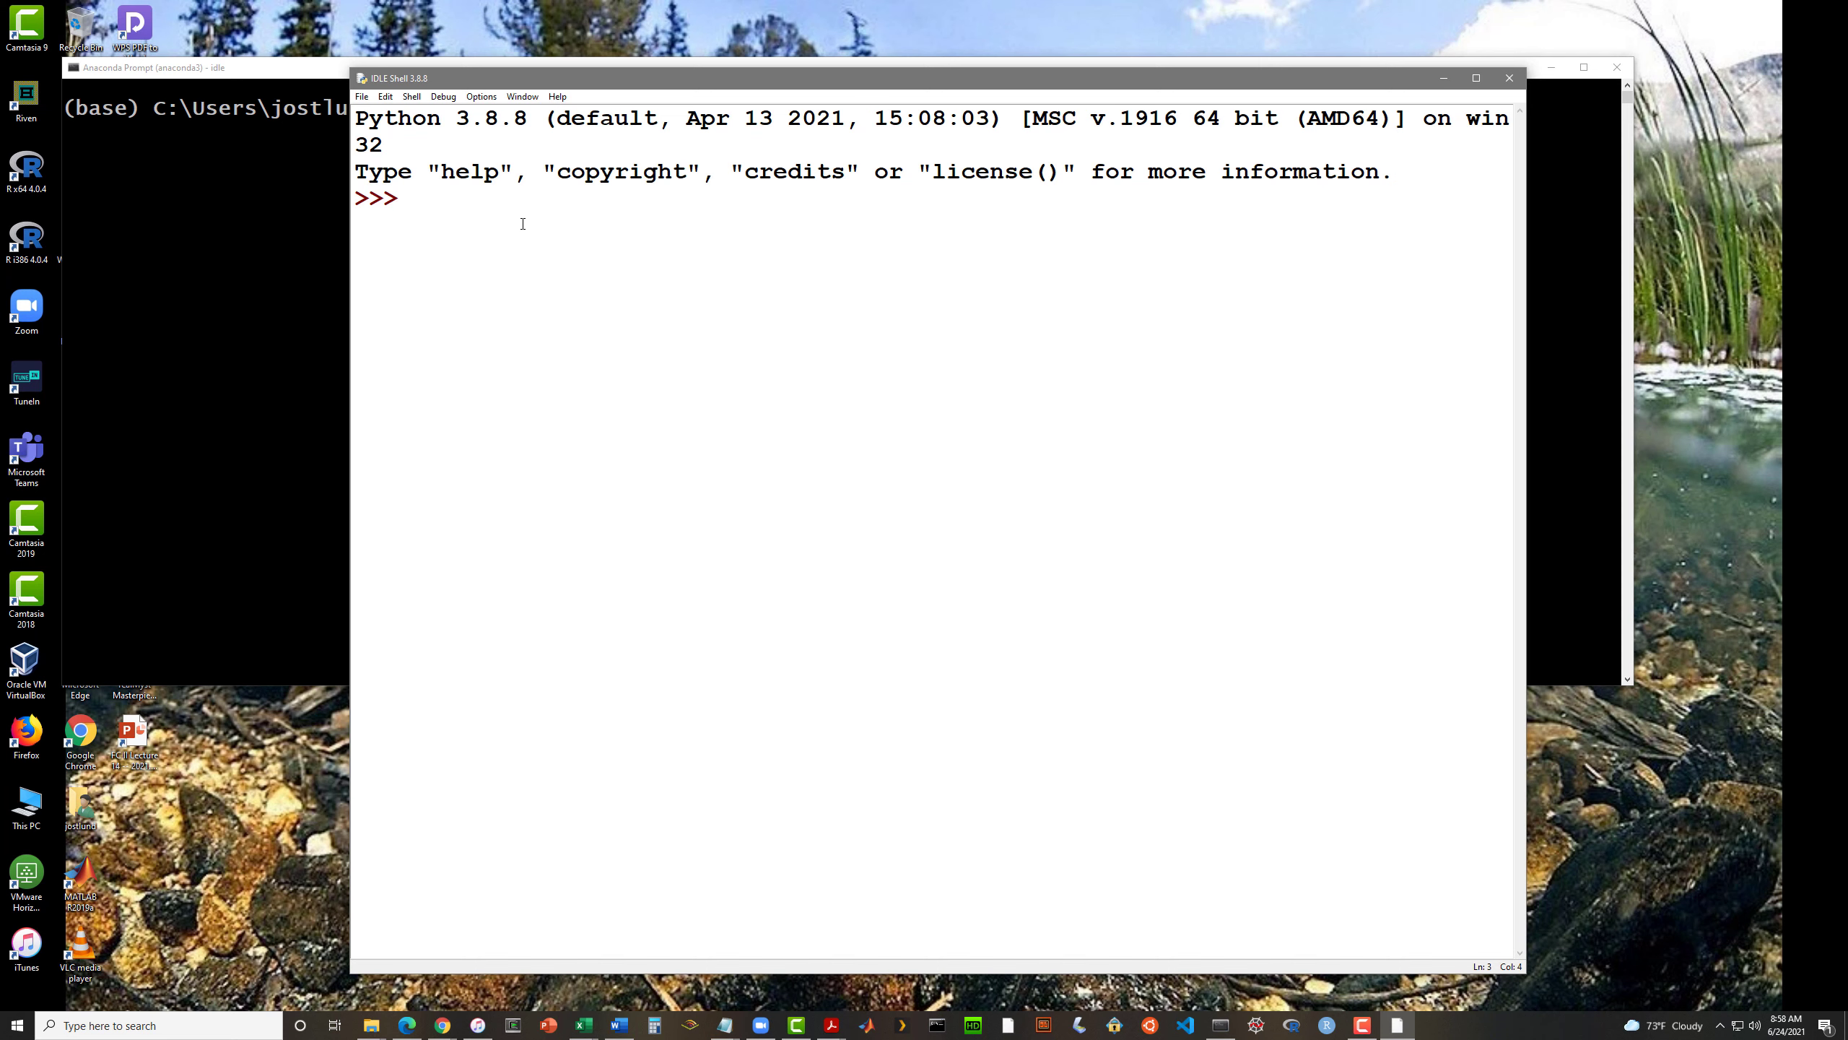
- Evaluate 12 * 25 in the Python shell, assign 1234.56 to the variable a and display its value
text(12 * 25)
key(Return)
text(a =)
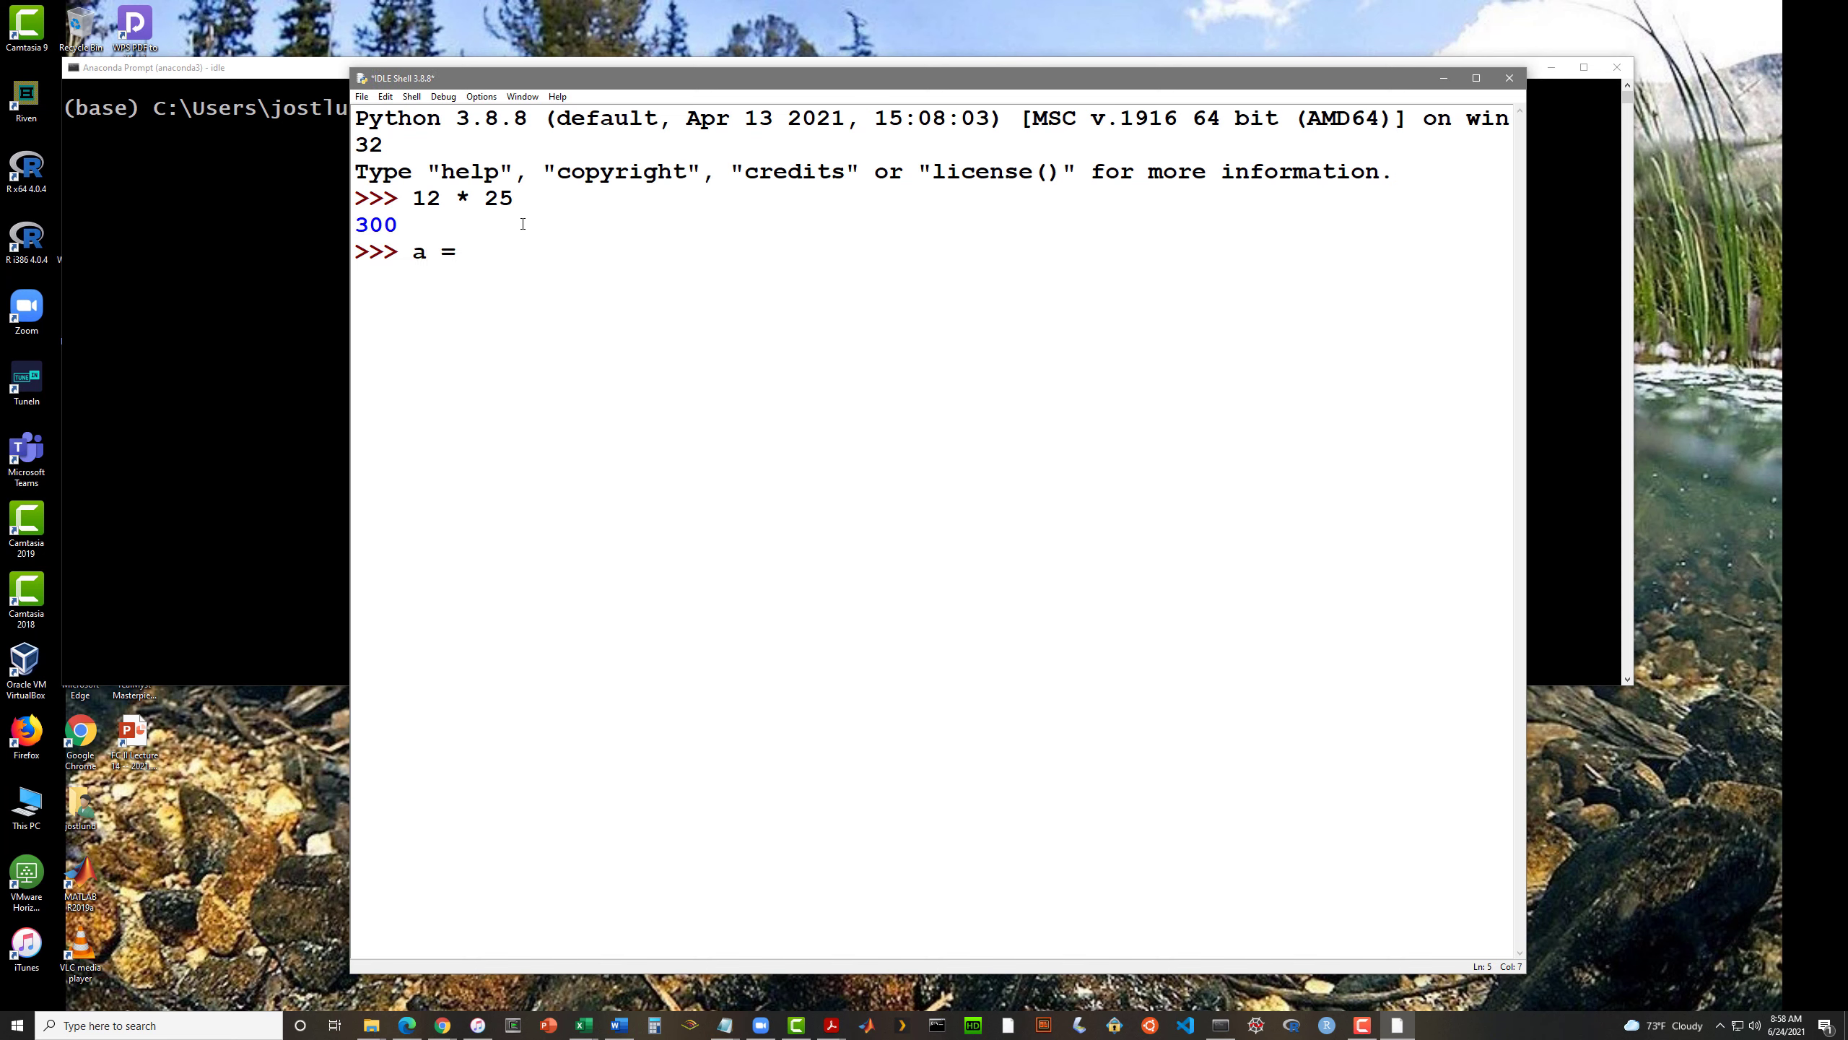
text( 1234.56)
key(Return)
text(a)
key(Return)
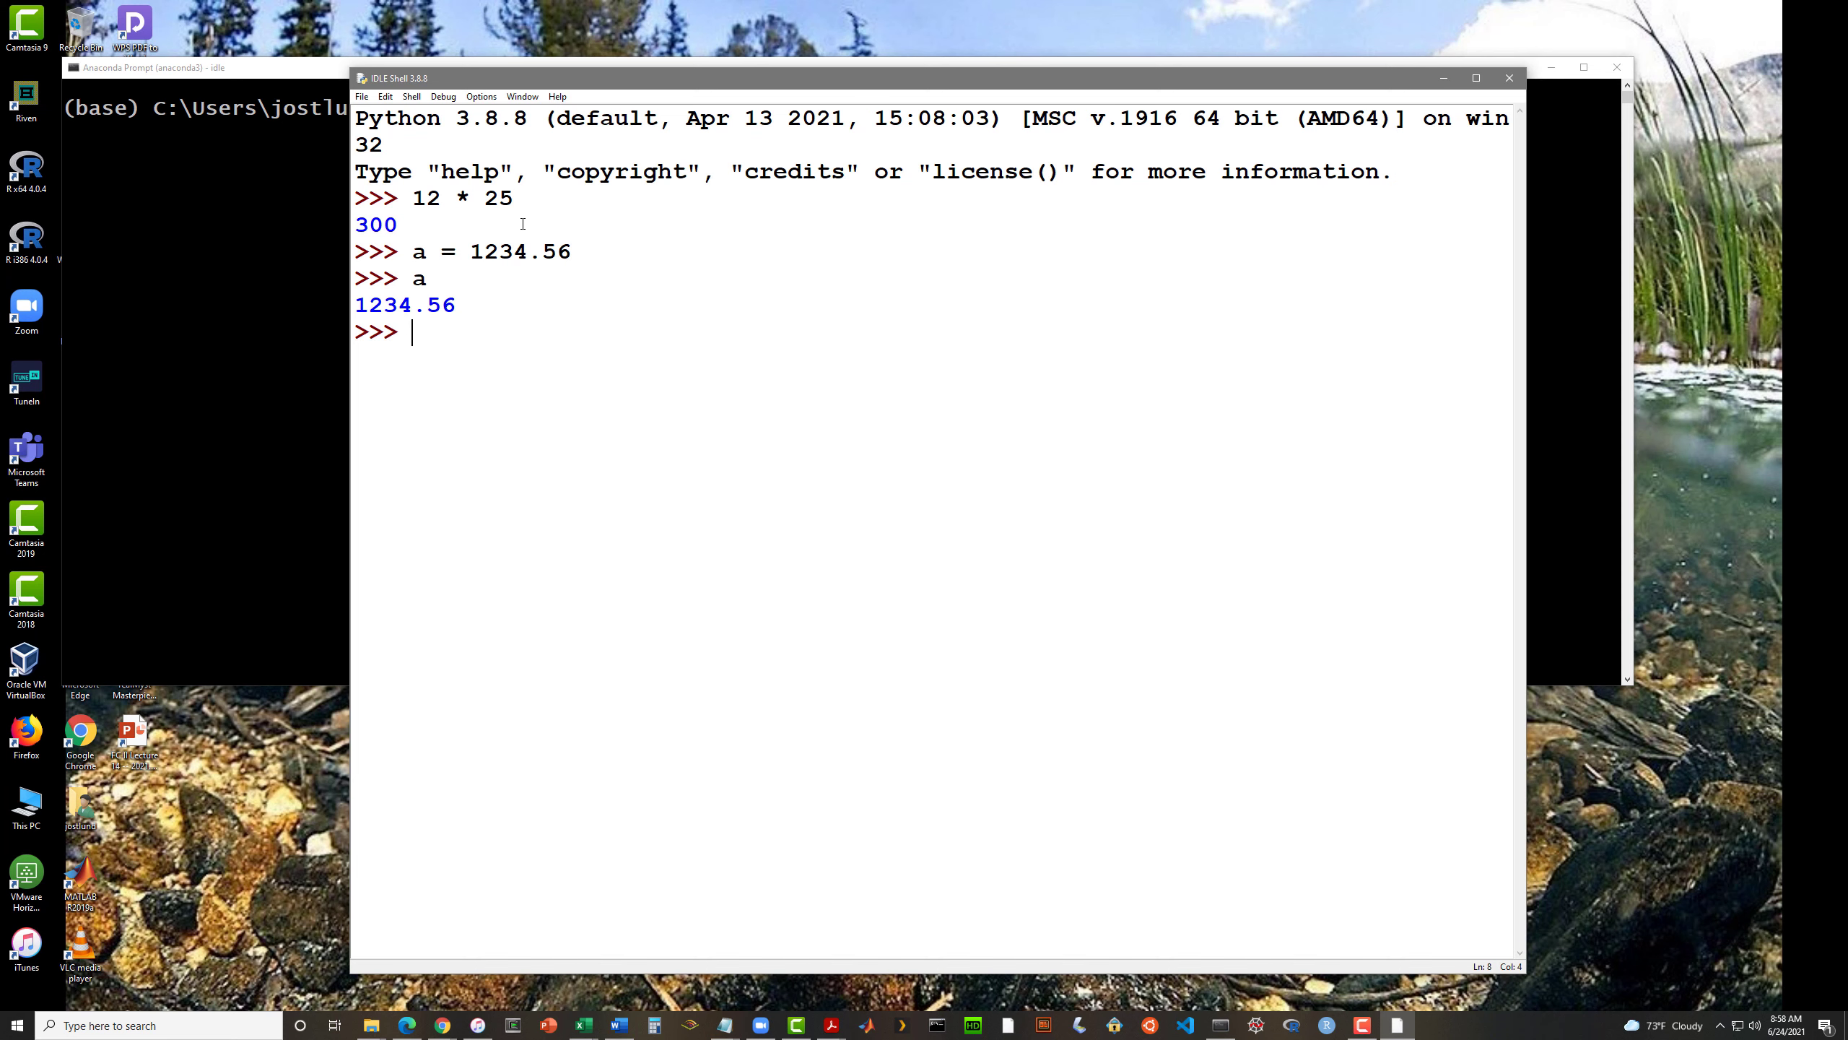
- Exit the Python shell with quit(), agree to kill the running program and close the Anaconda Prompt
text(quit())
key(Return)
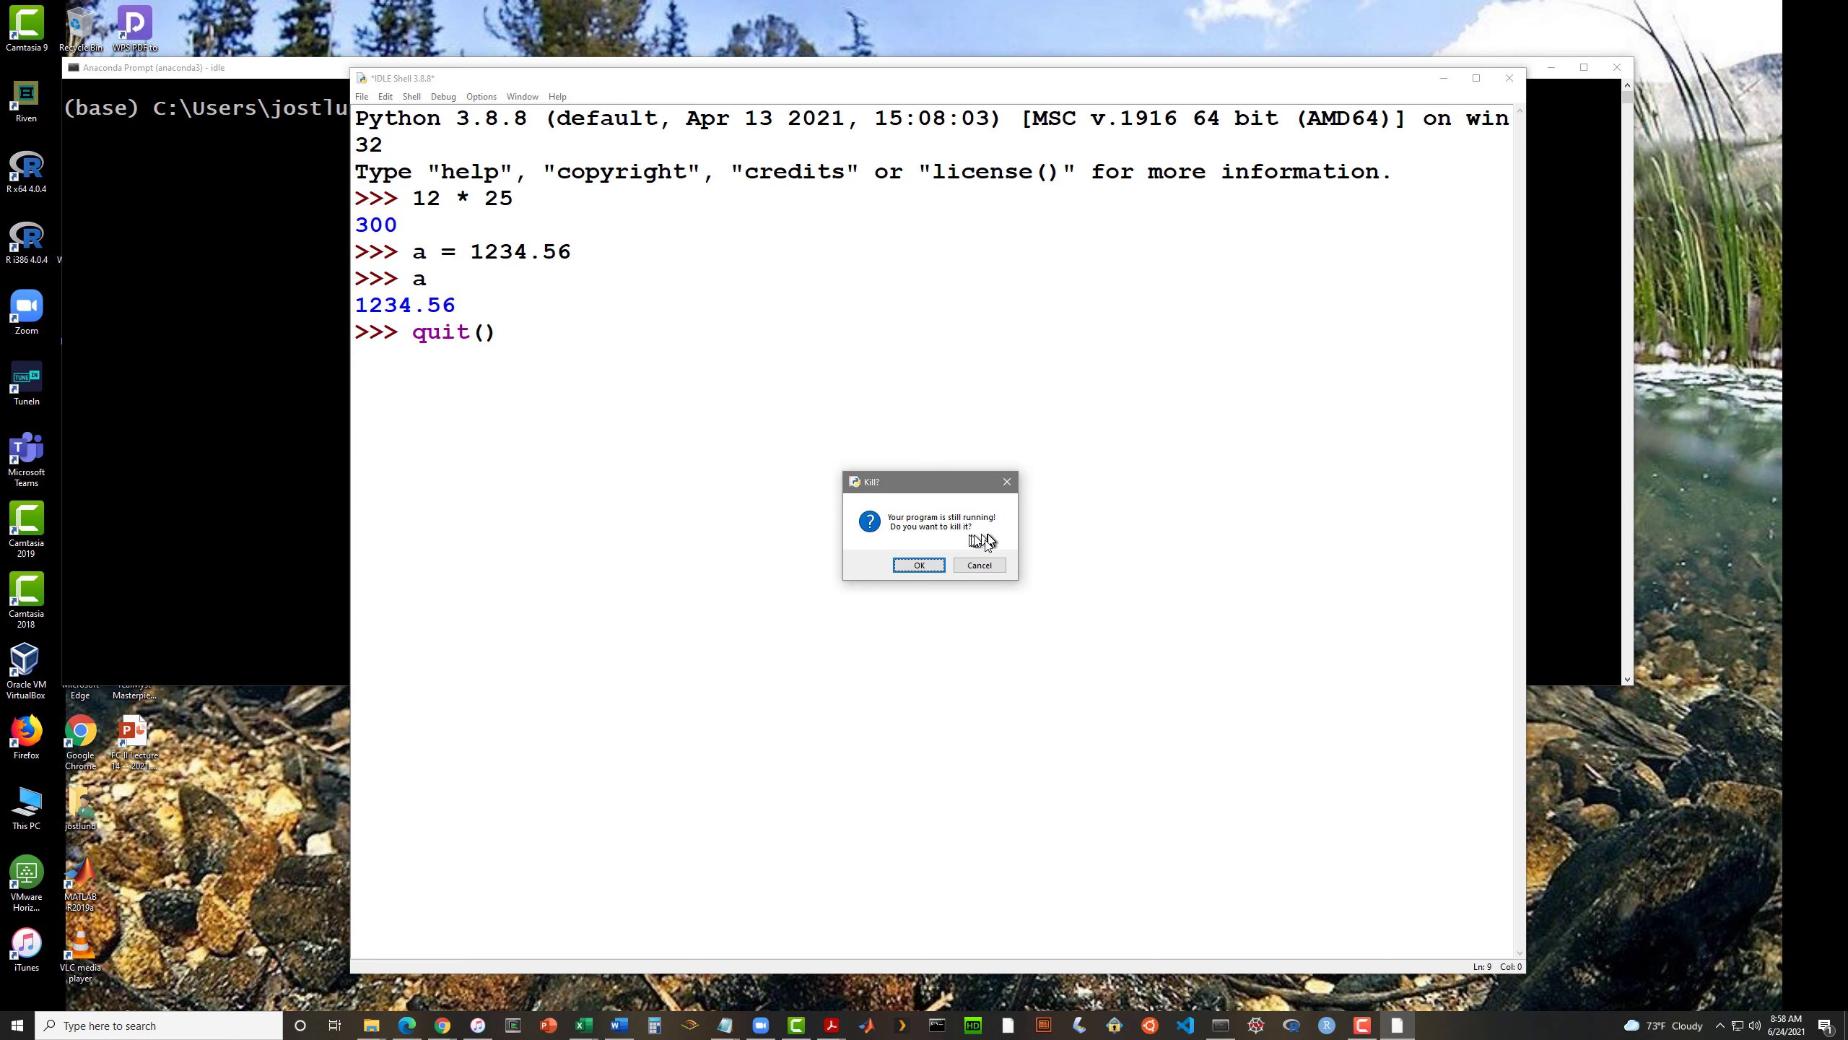
click(917, 566)
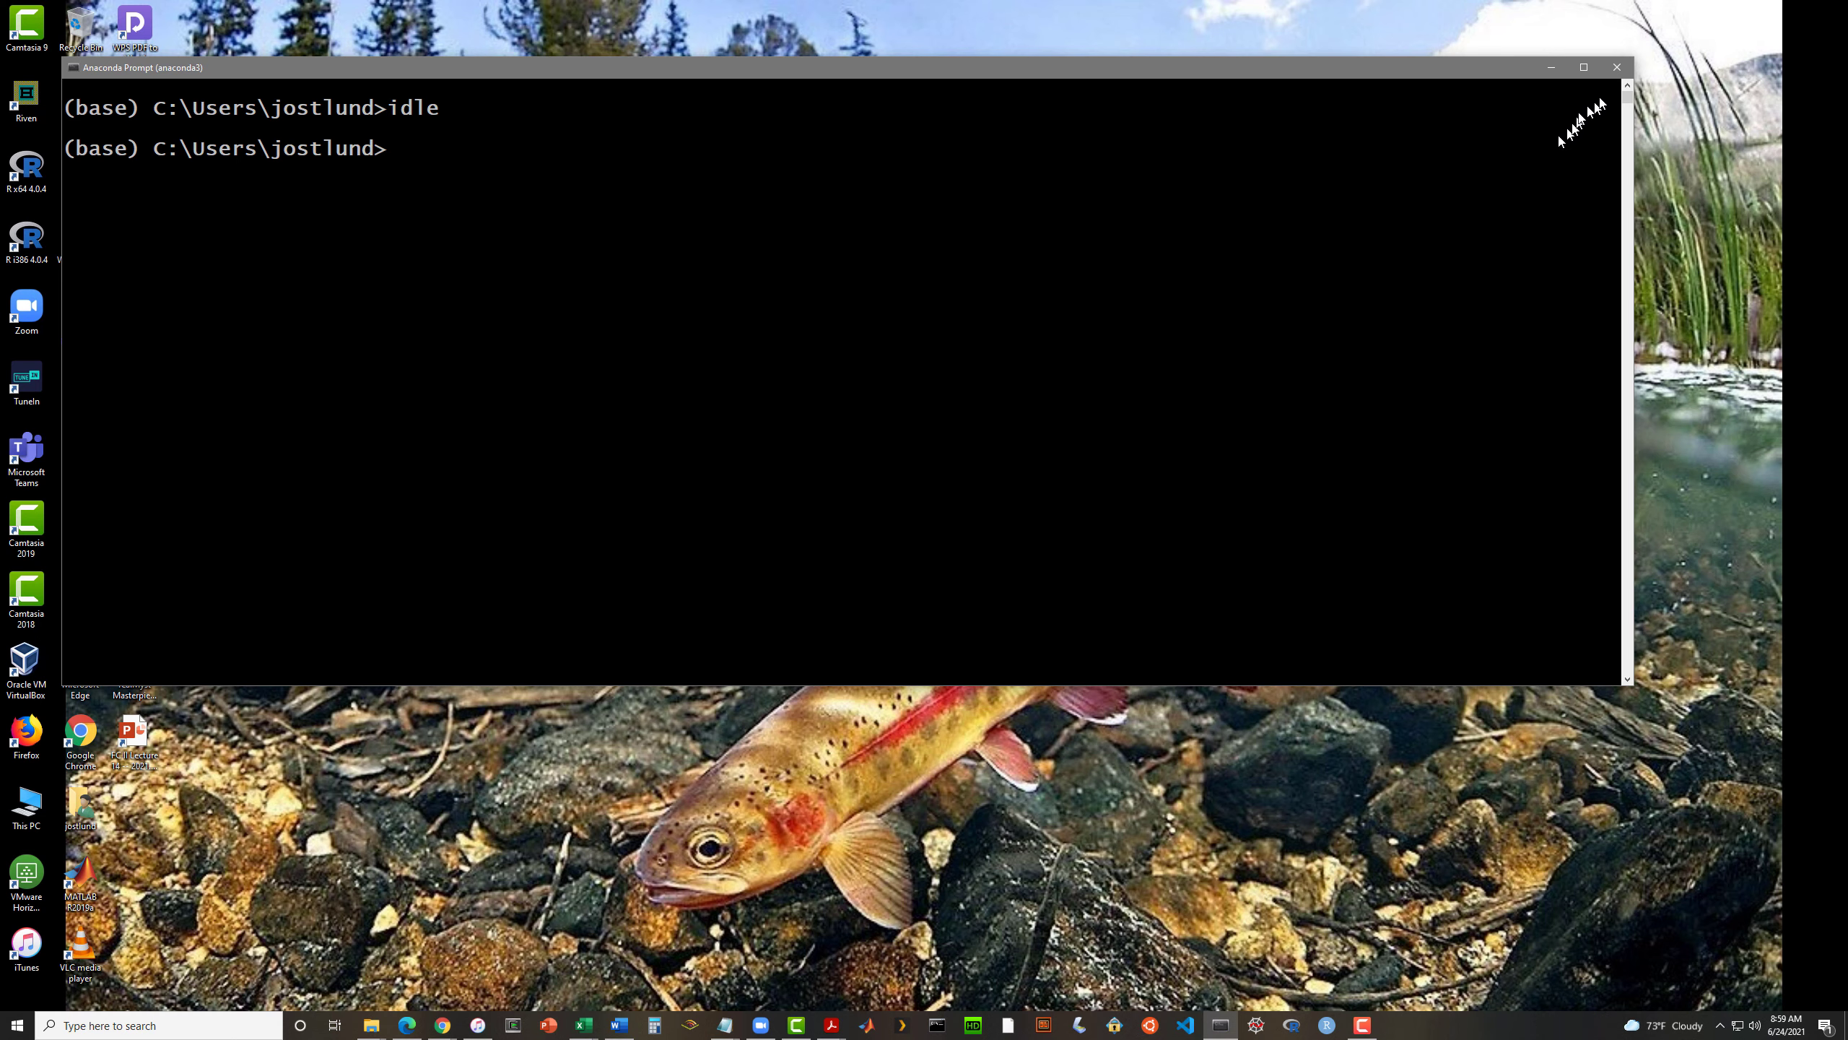
click(1618, 68)
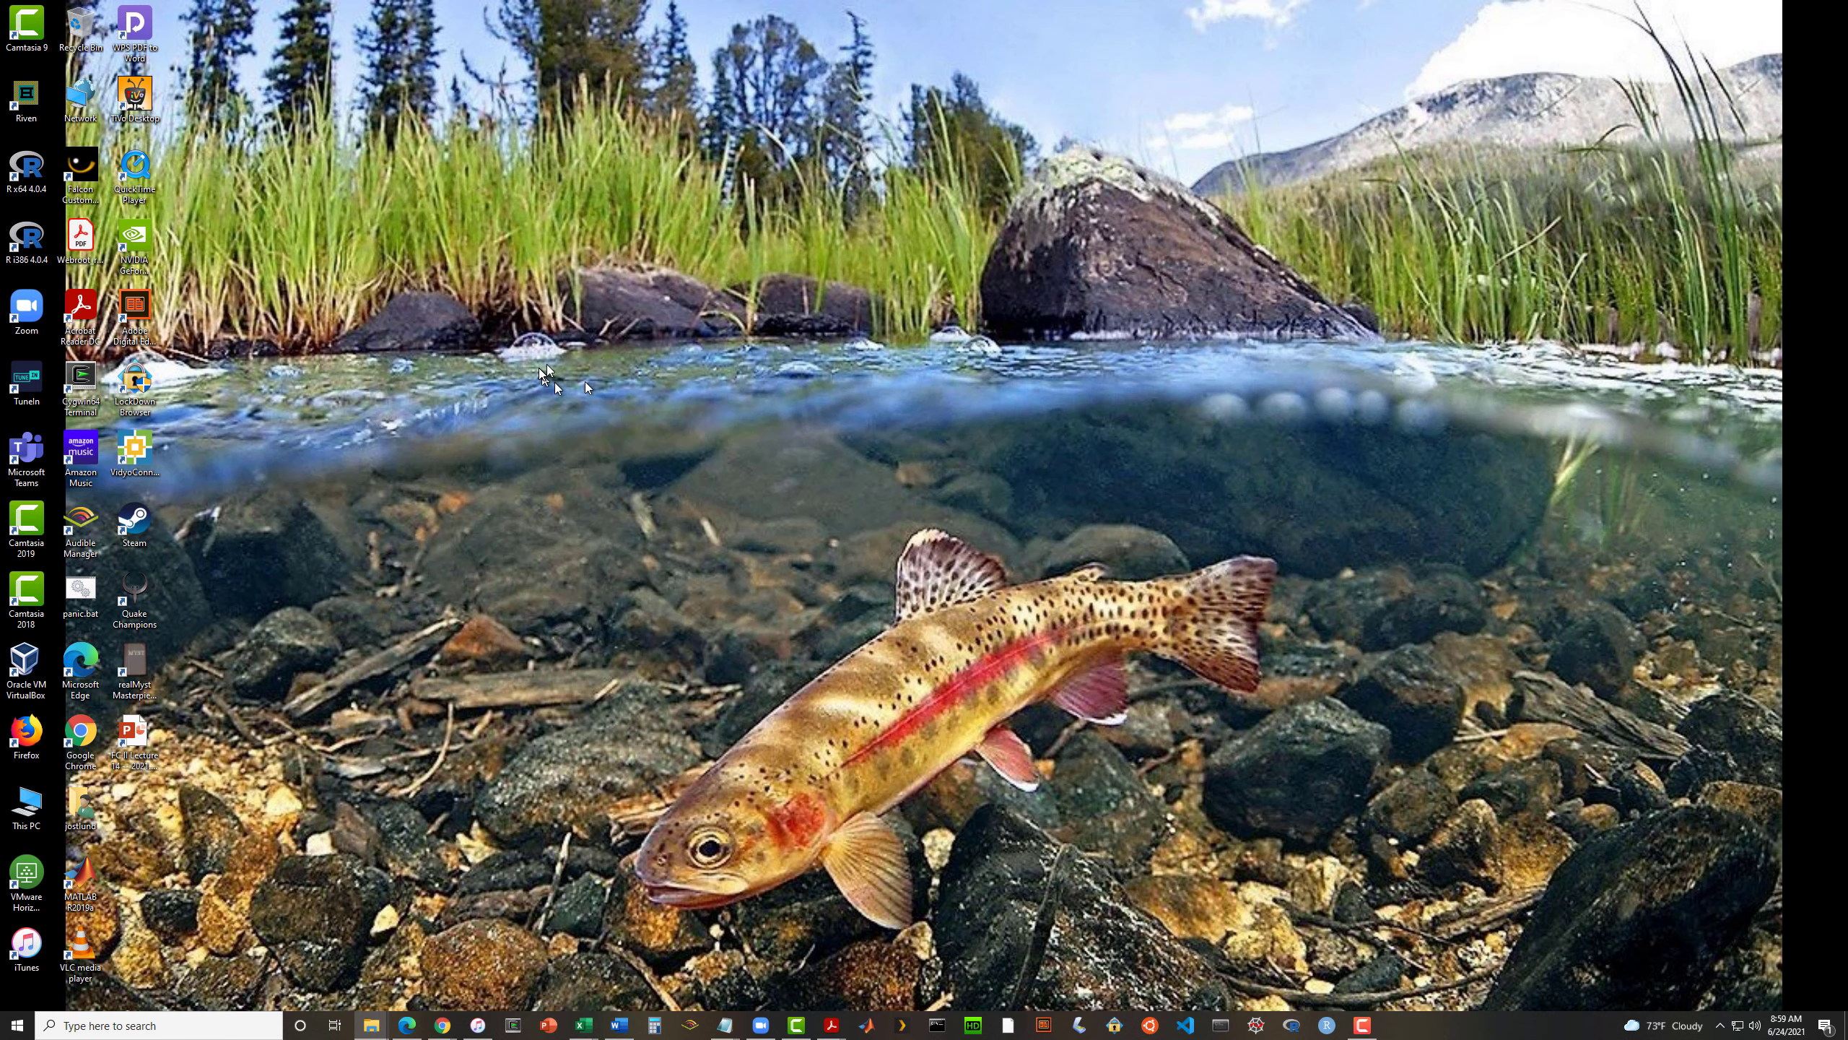
- Open Spyder (anaconda3) from the Anaconda3 (64-bit) program group and dismiss its new-version notice and welcome tour offer
click(18, 1026)
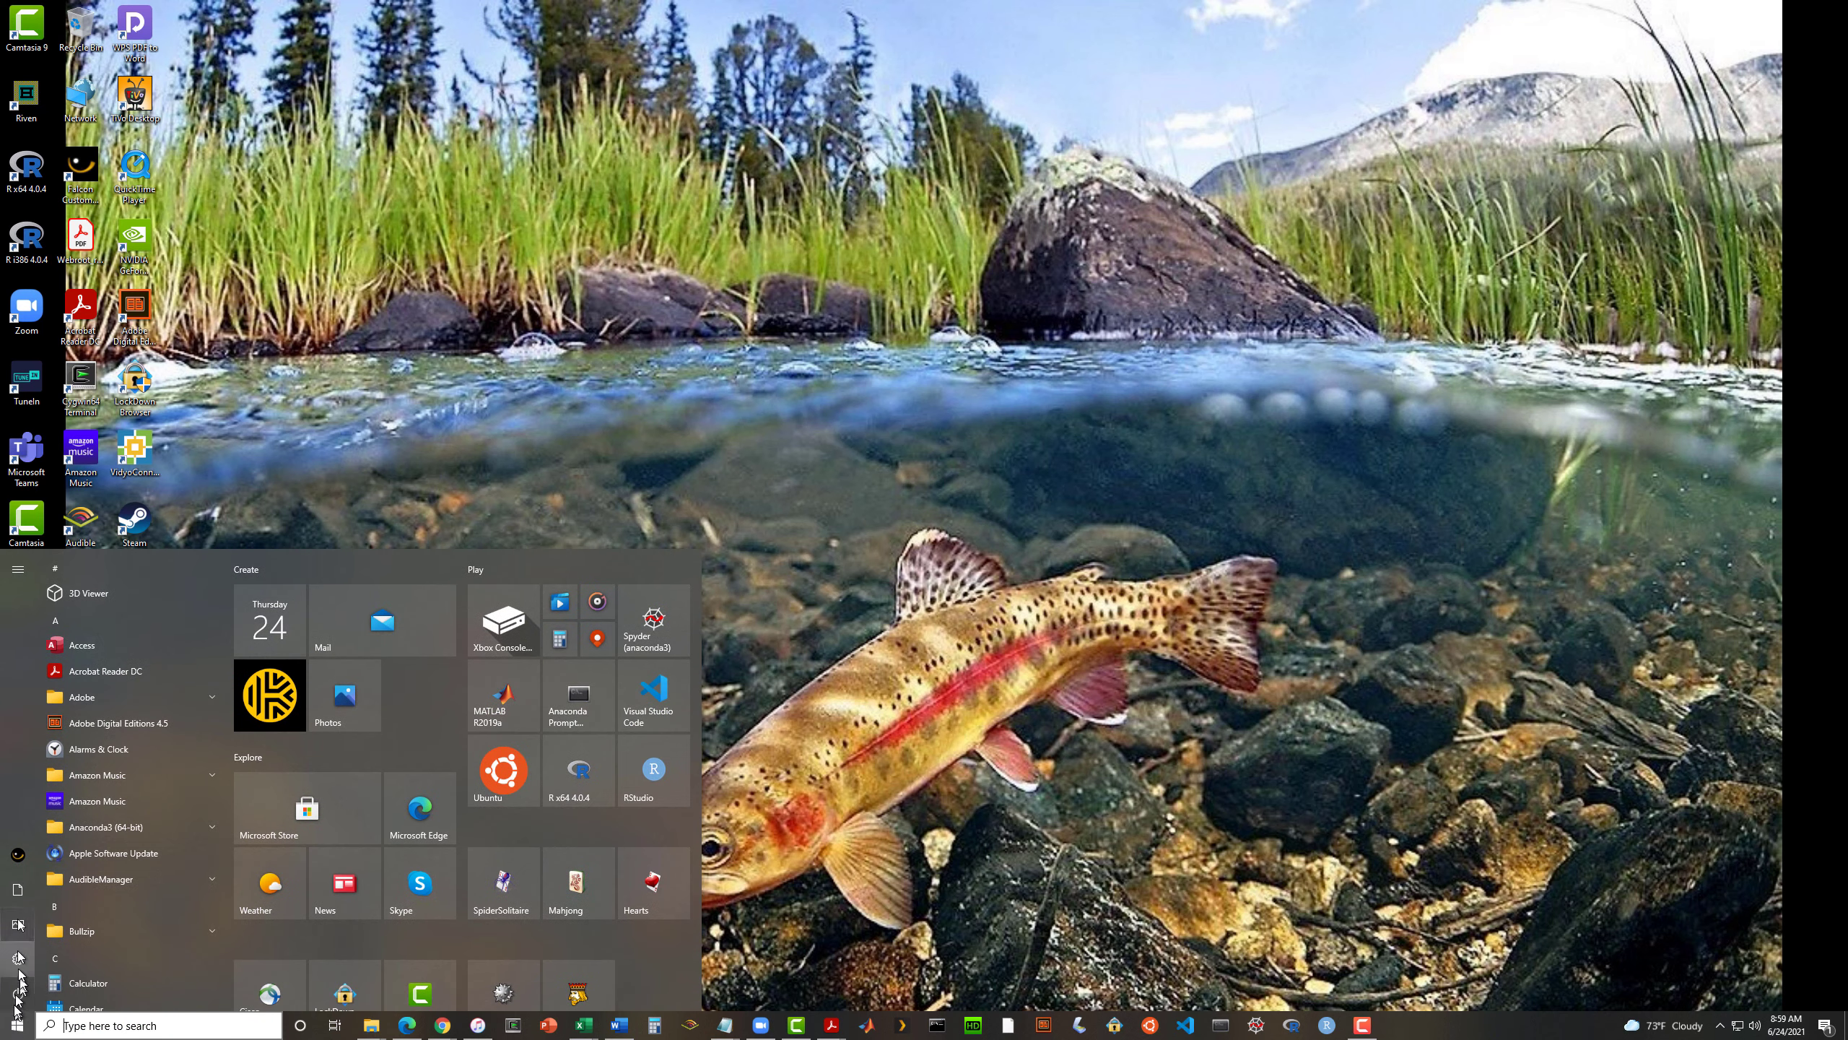
click(137, 828)
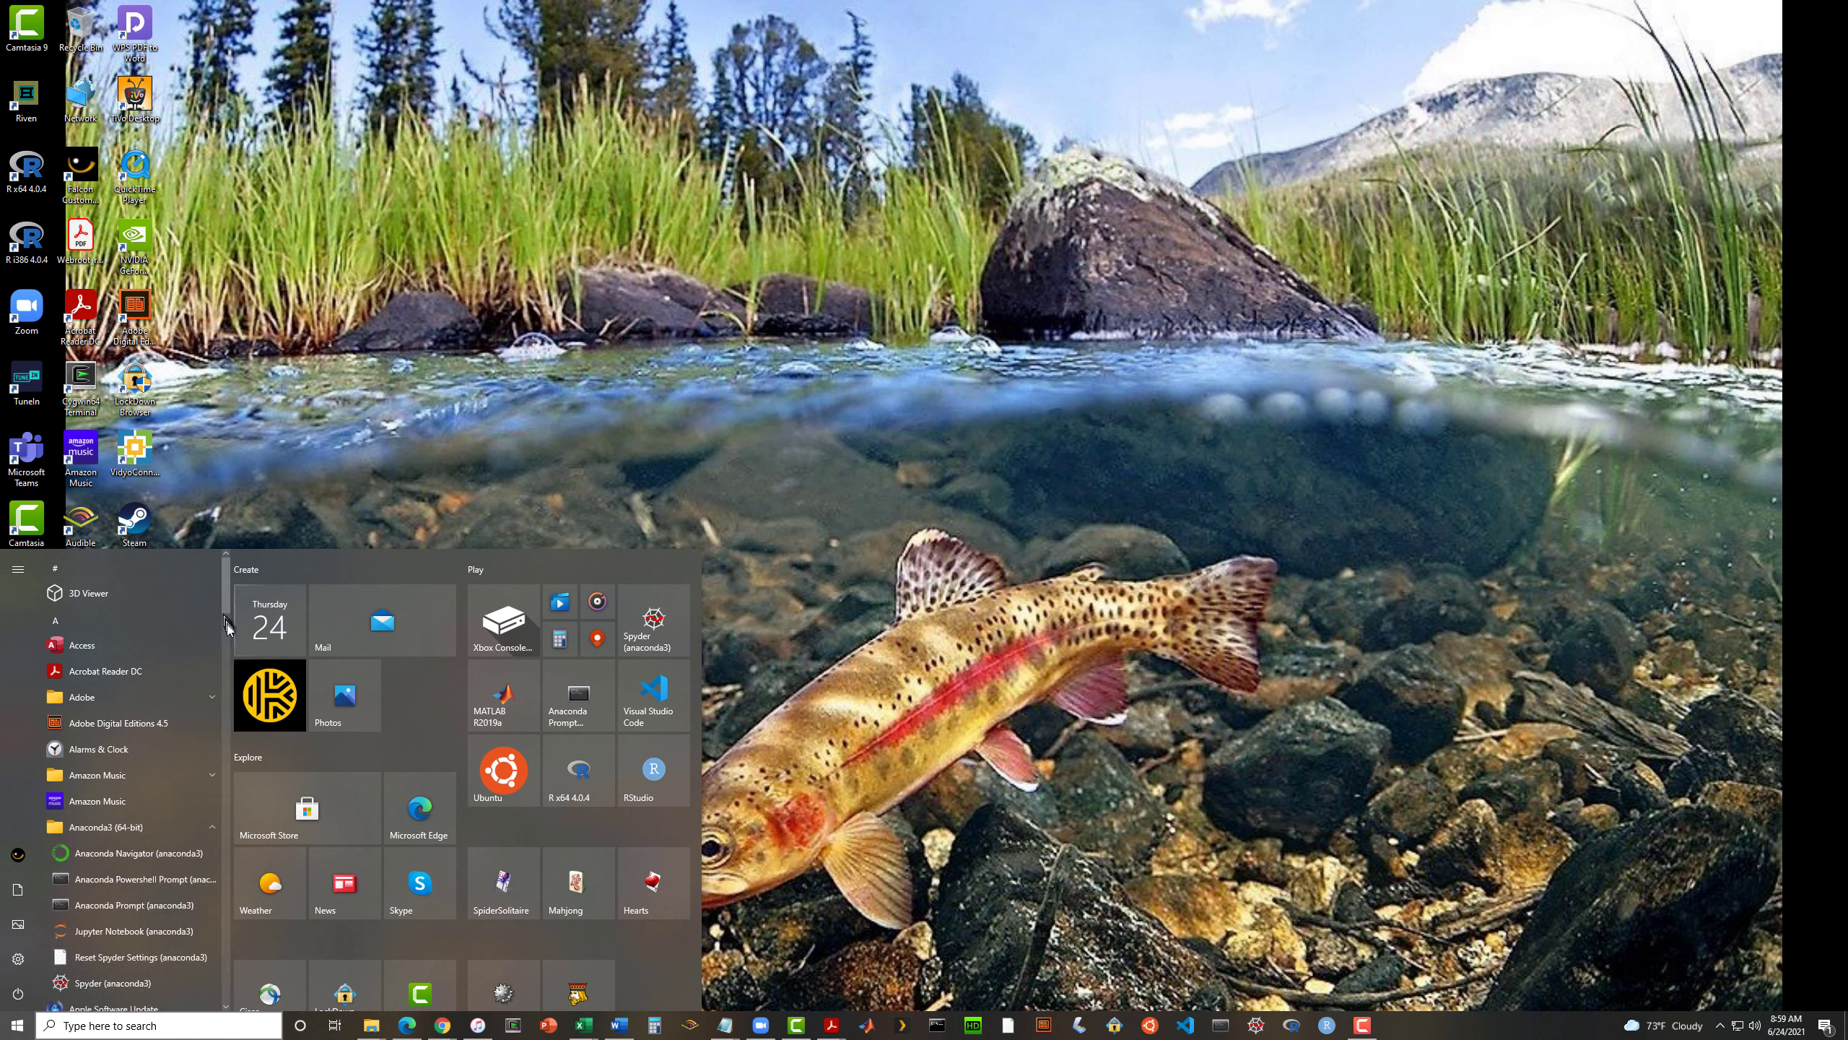
drag(228, 601, 229, 630)
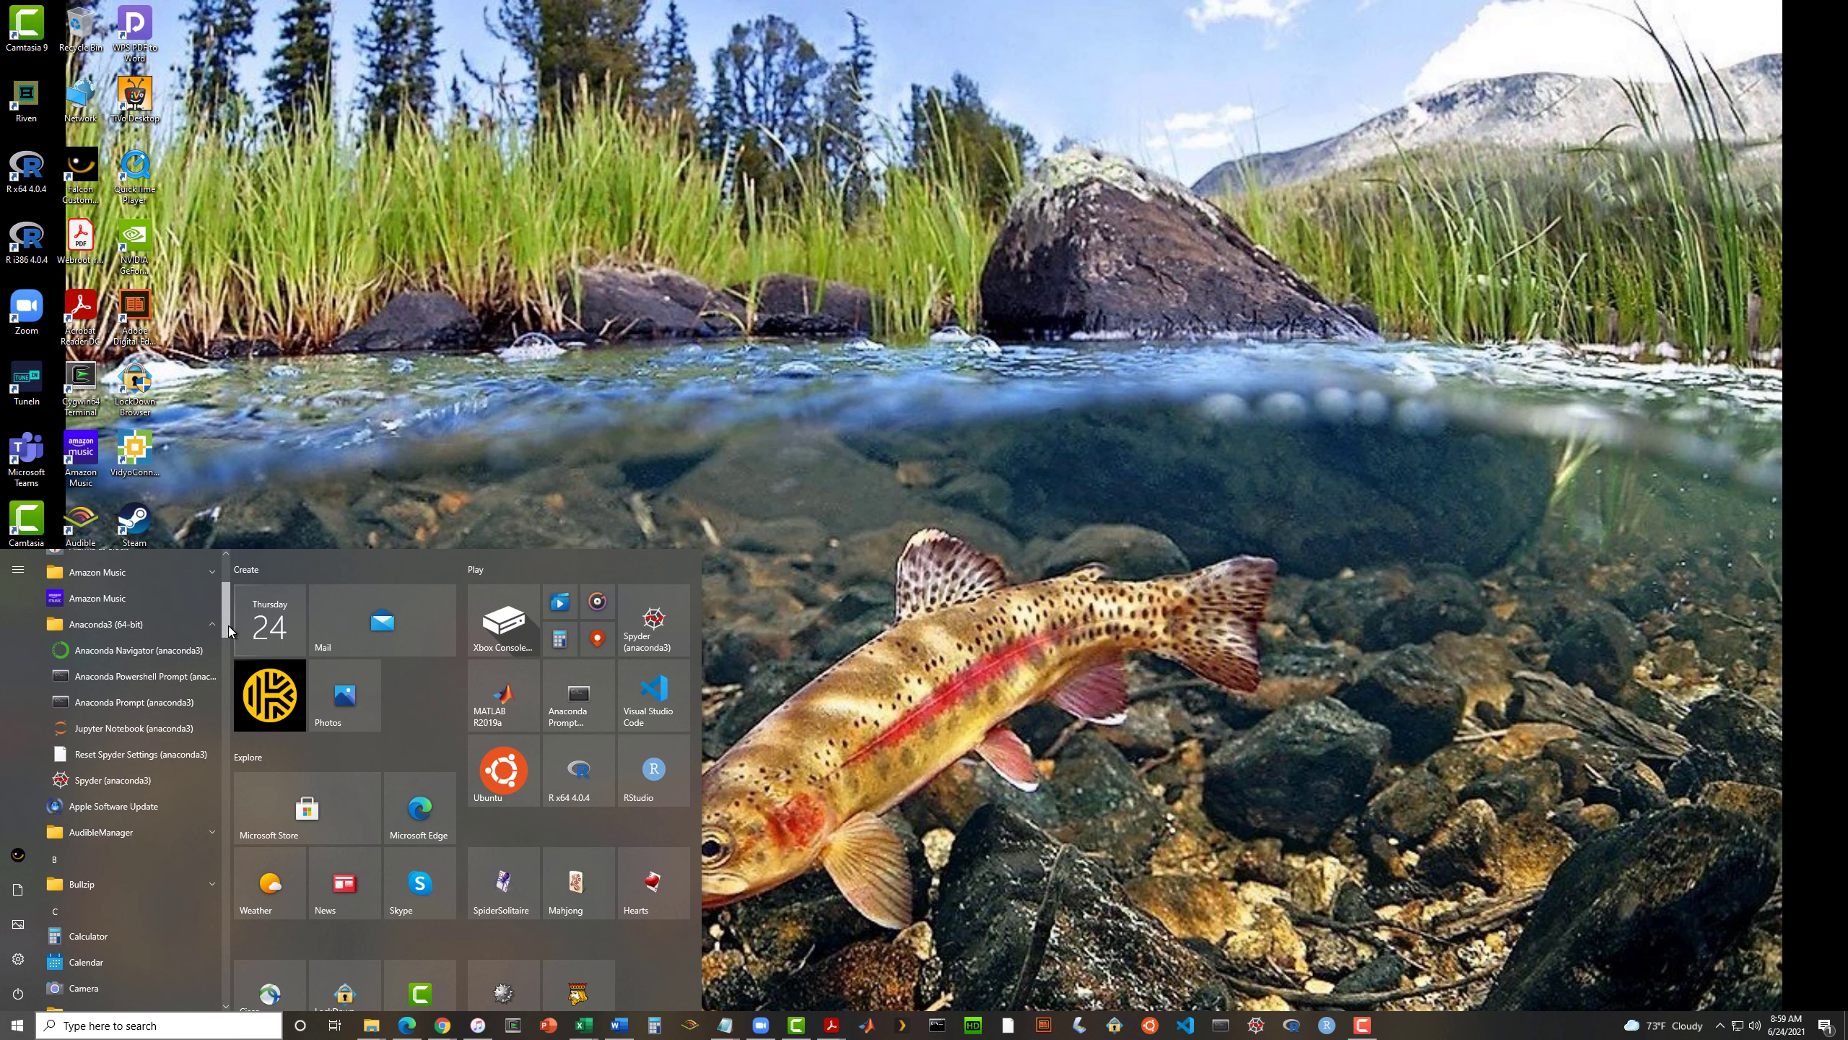
click(94, 781)
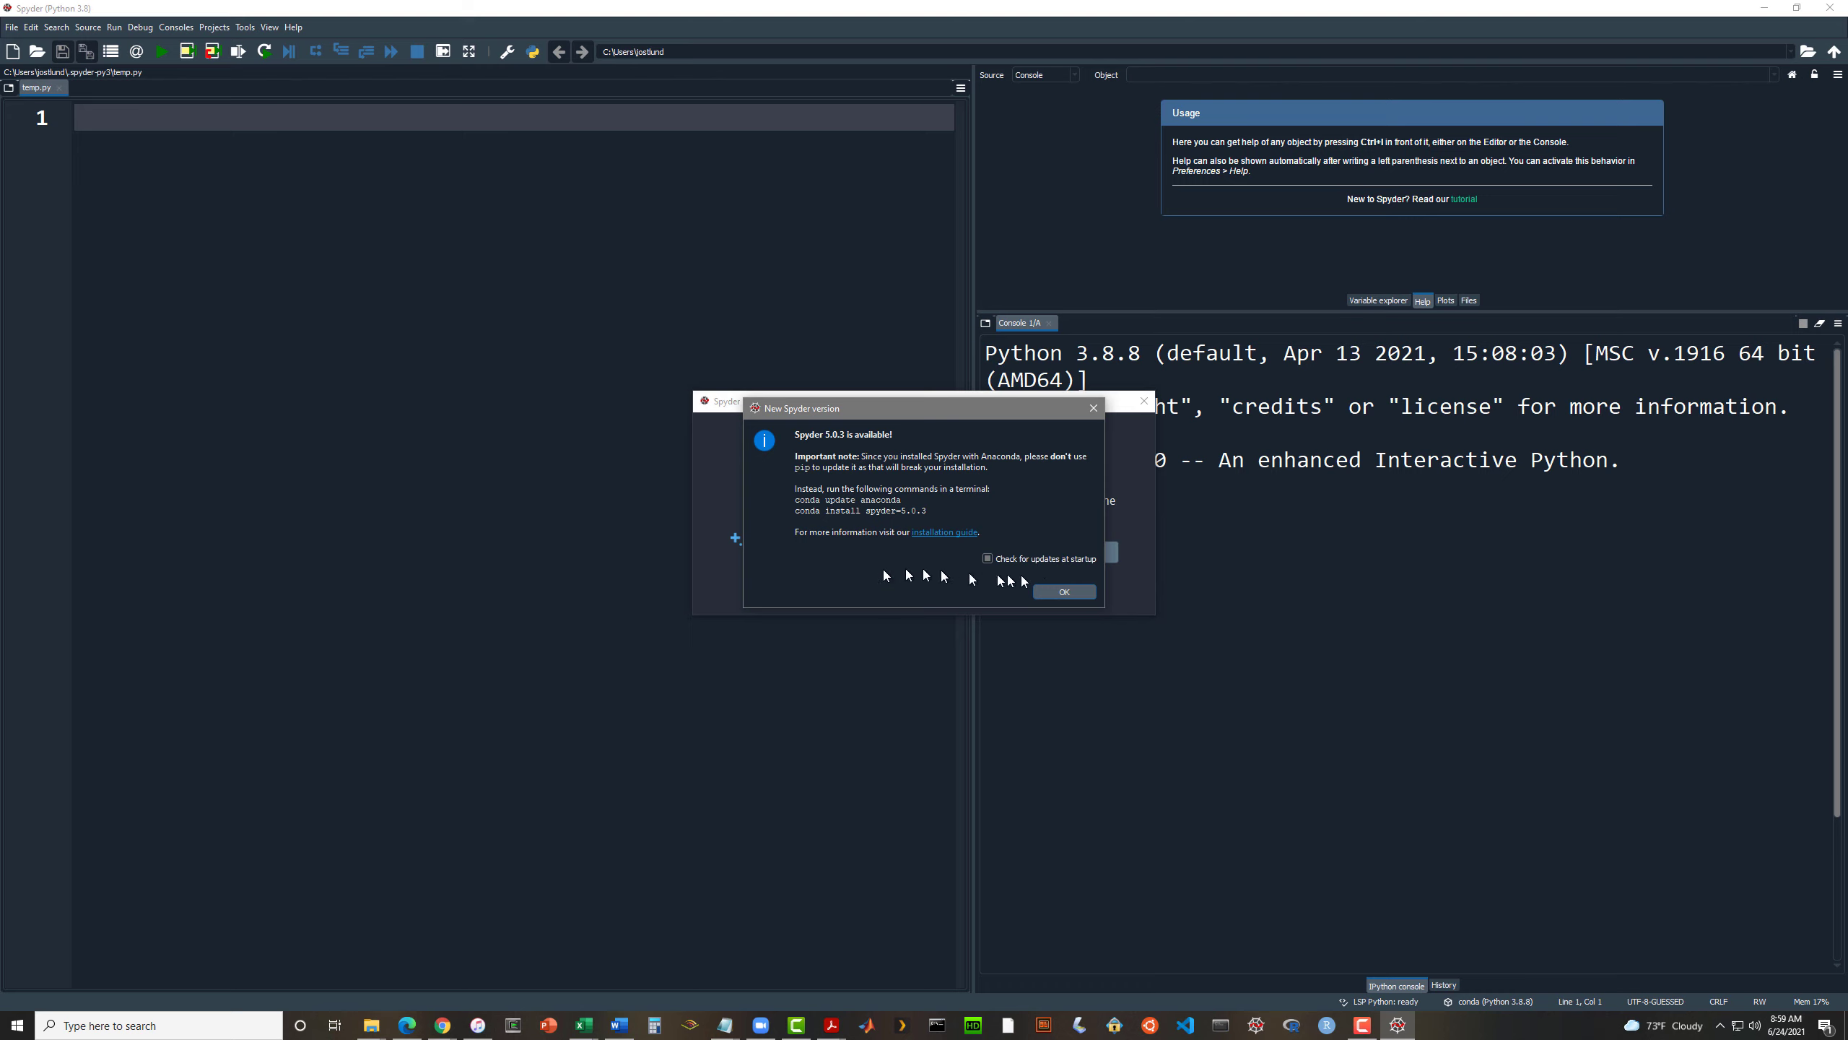
click(1064, 591)
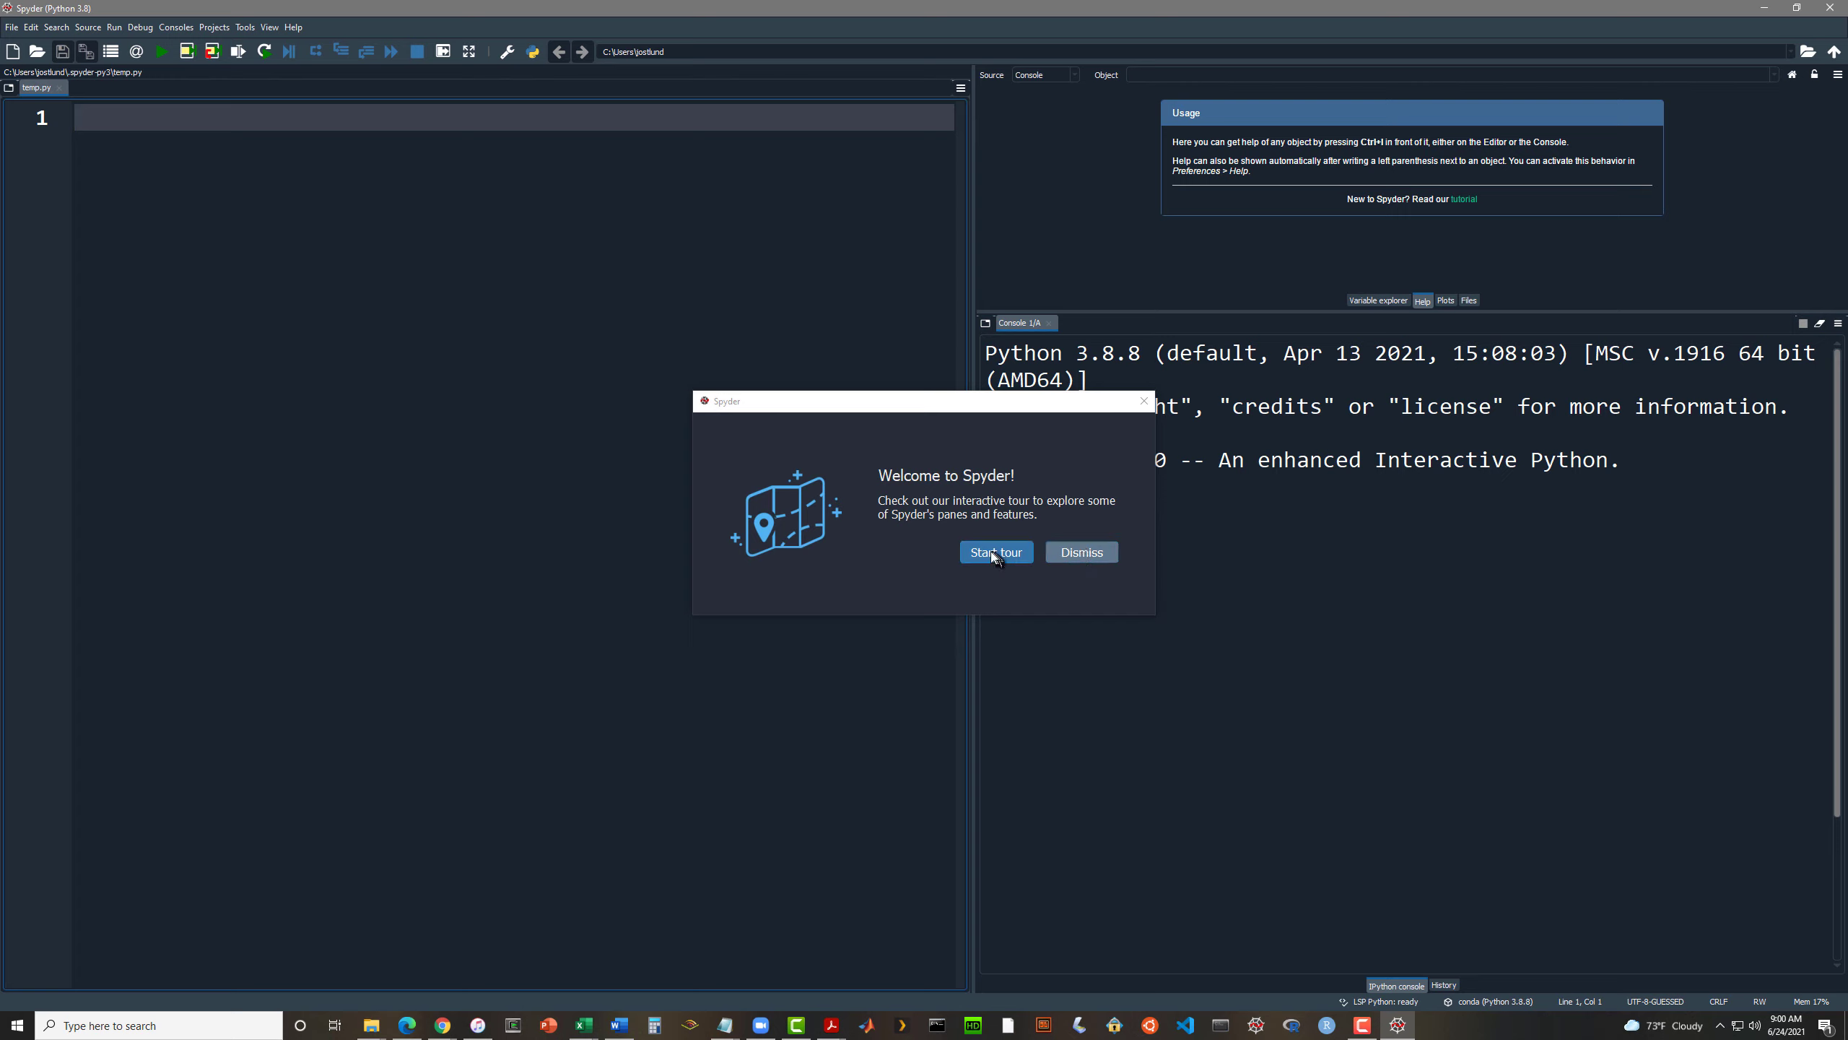
click(1082, 552)
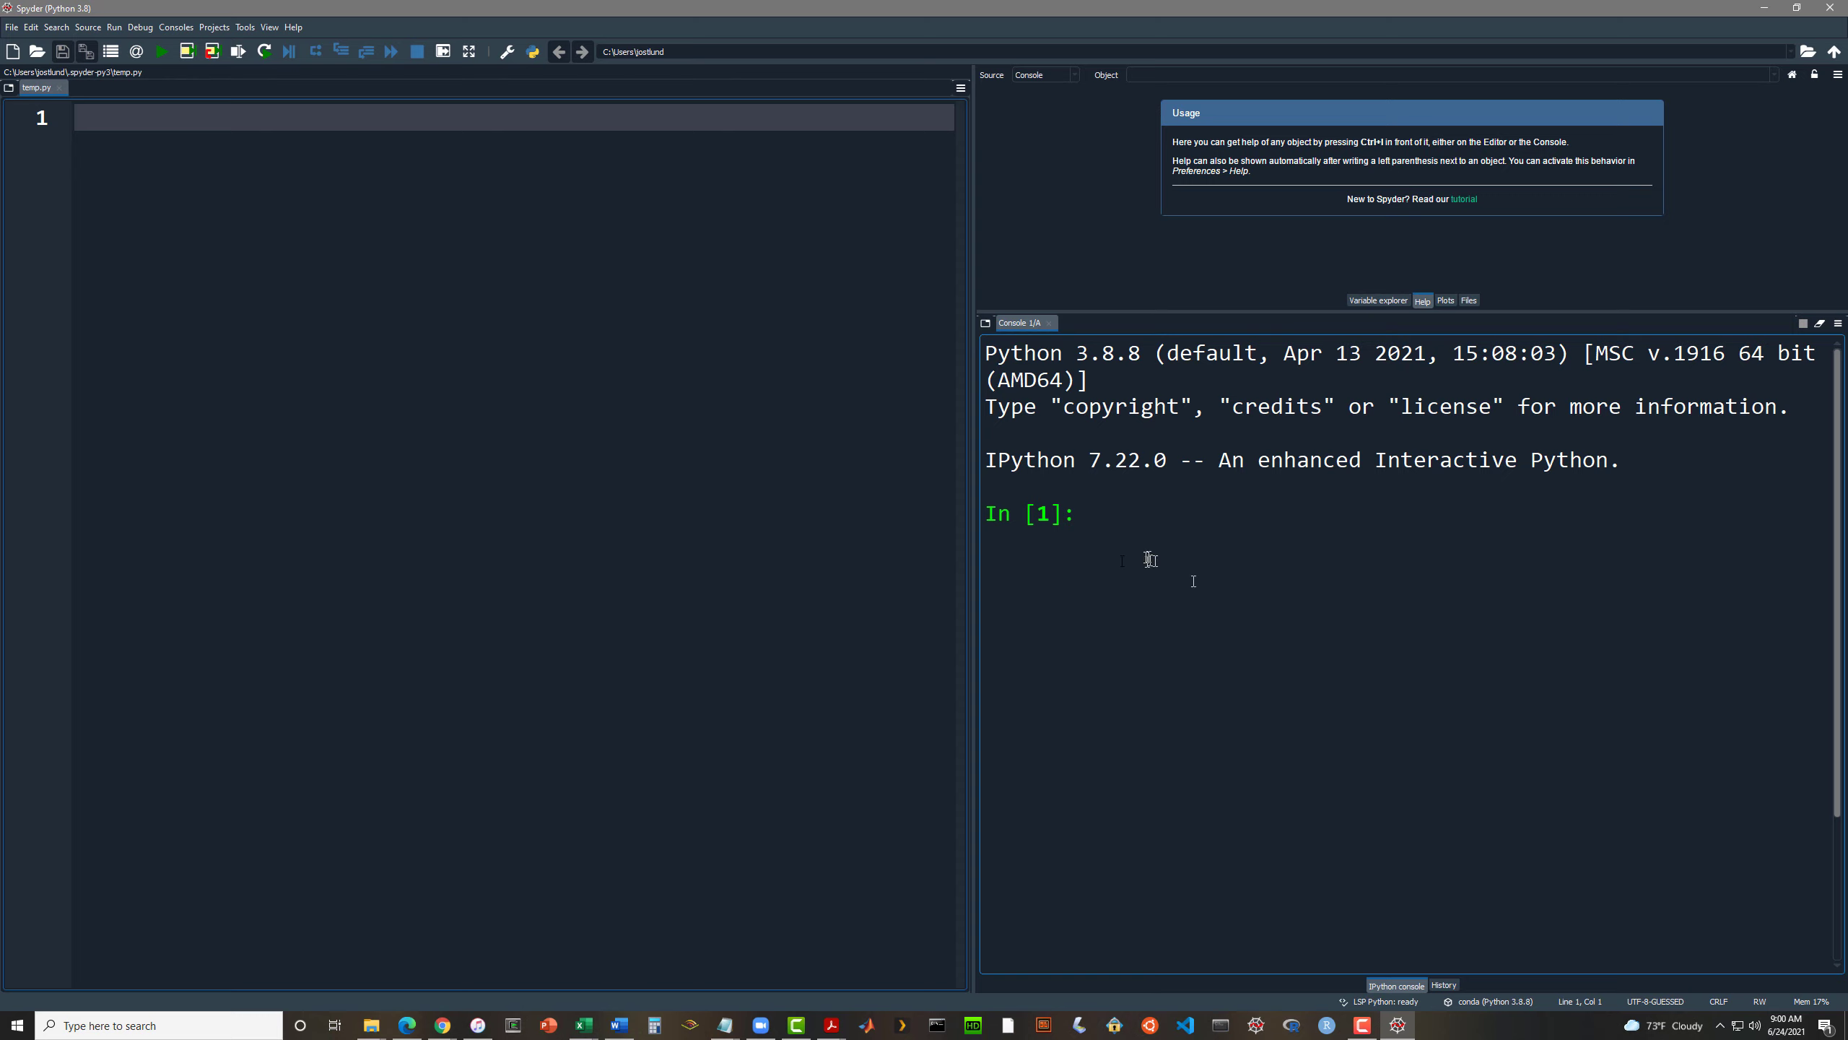
- Place the cursor at the In [1] prompt of the IPython console, ready for a command
click(1130, 529)
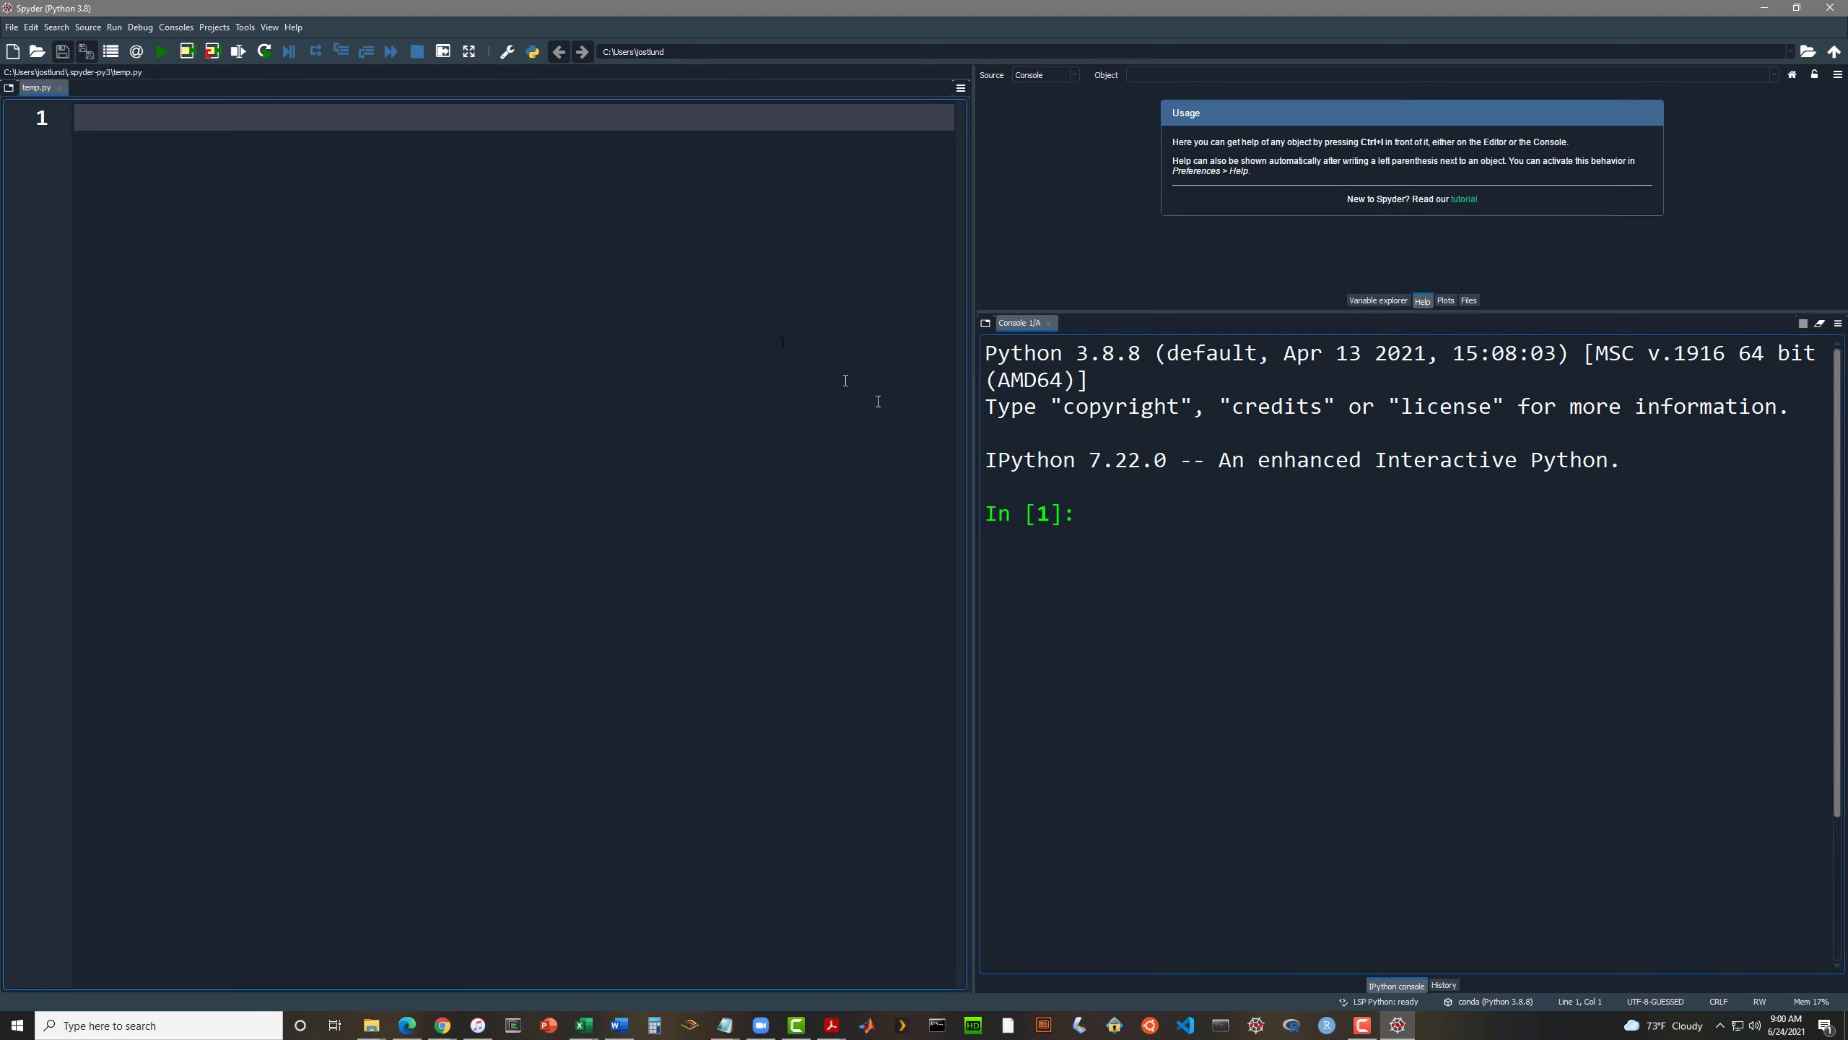
click(182, 120)
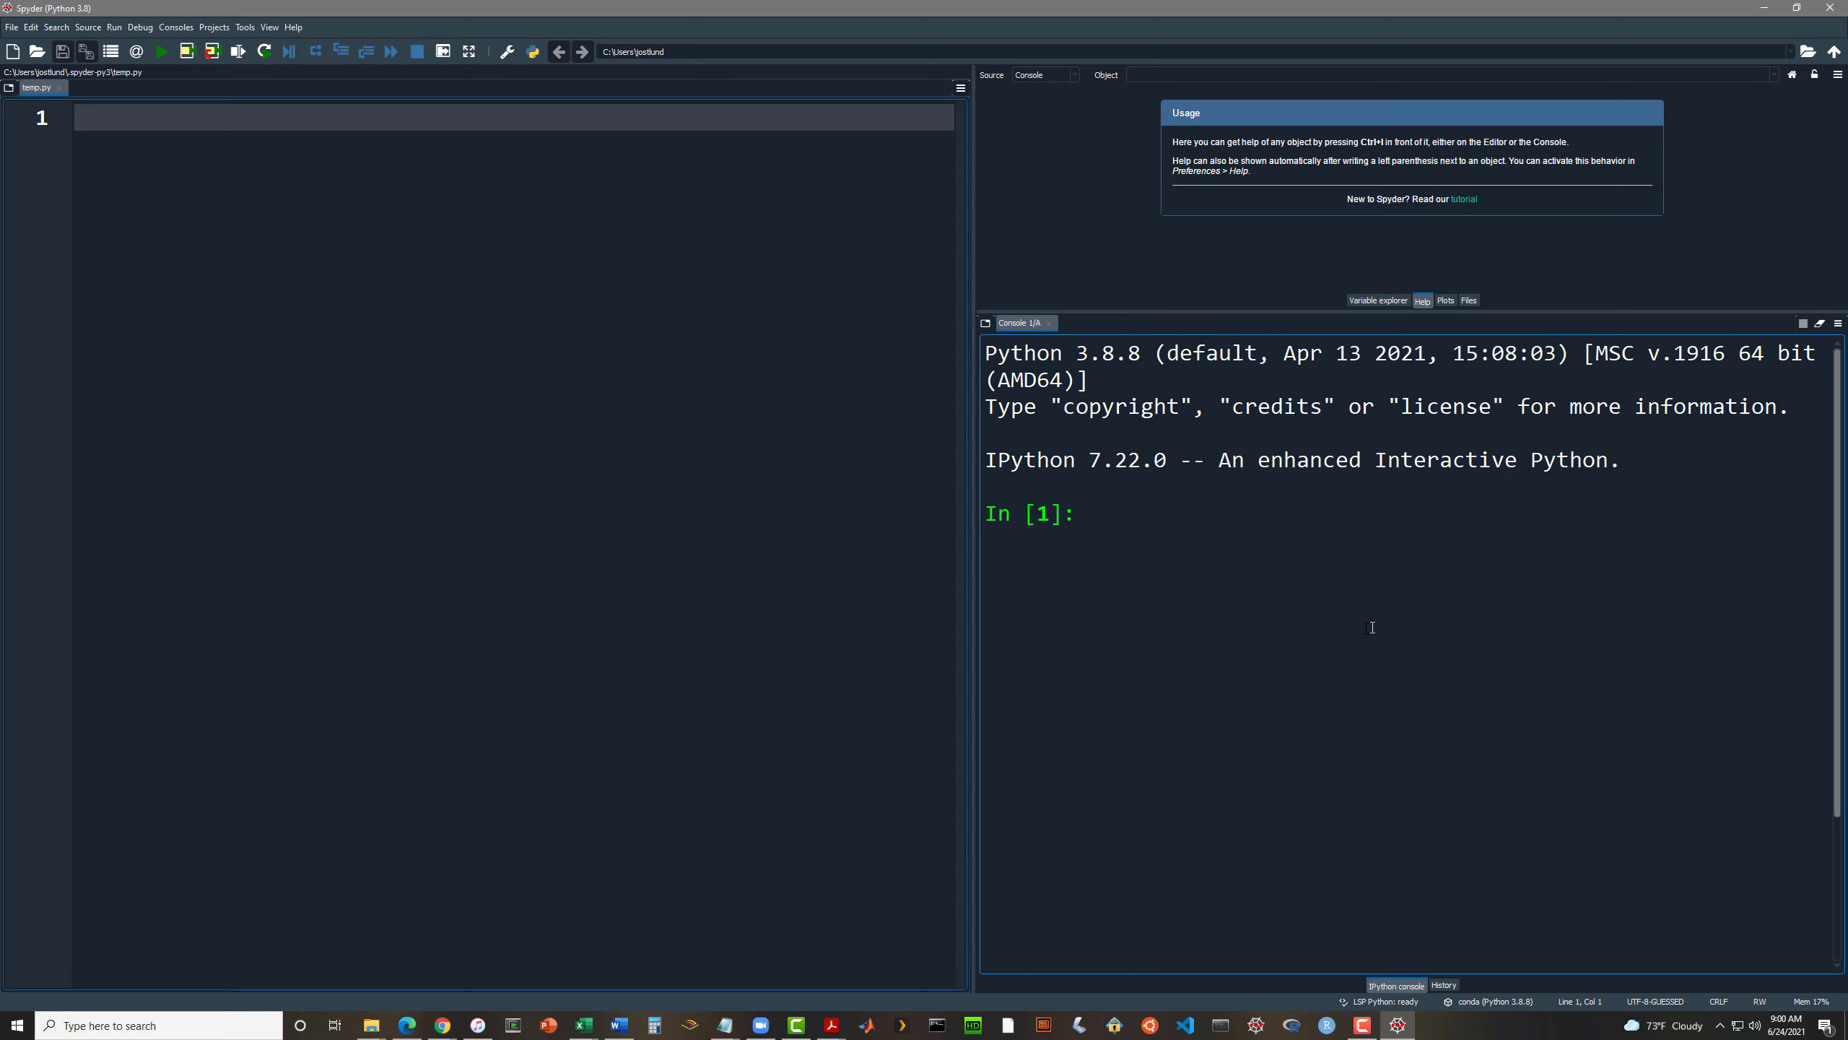
click(1182, 517)
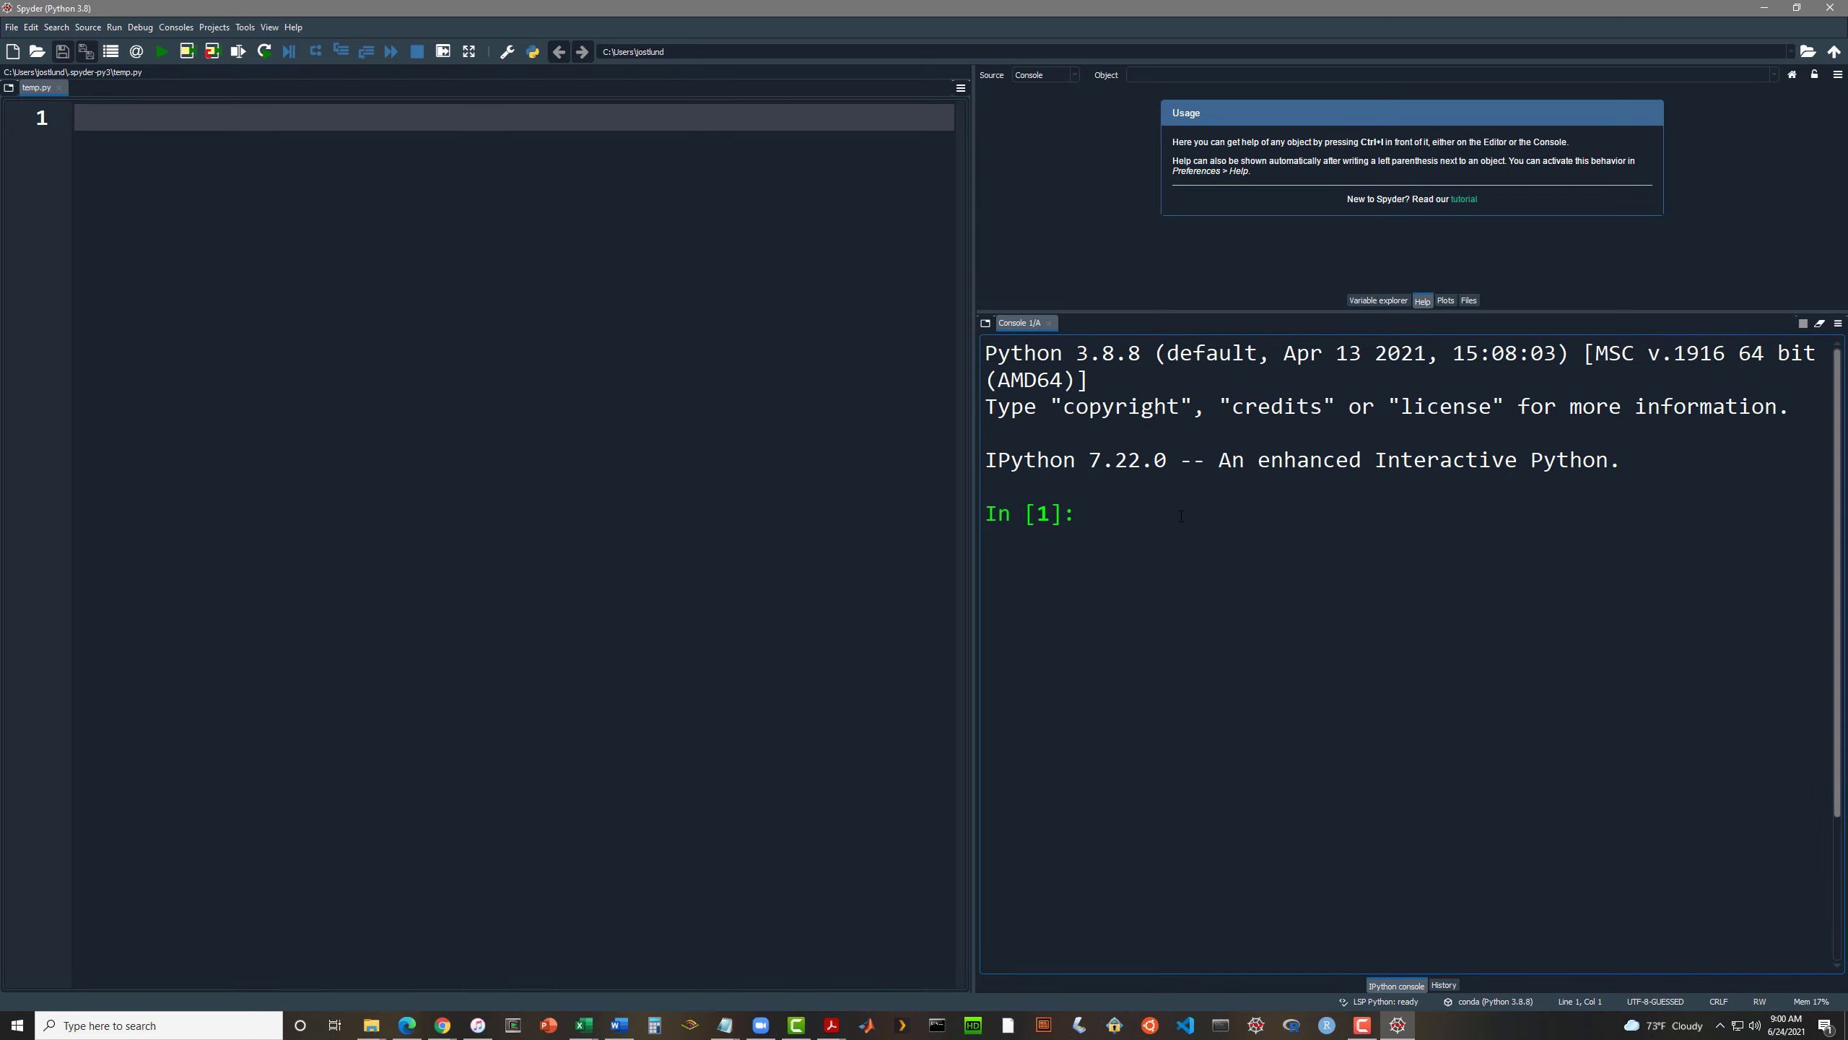